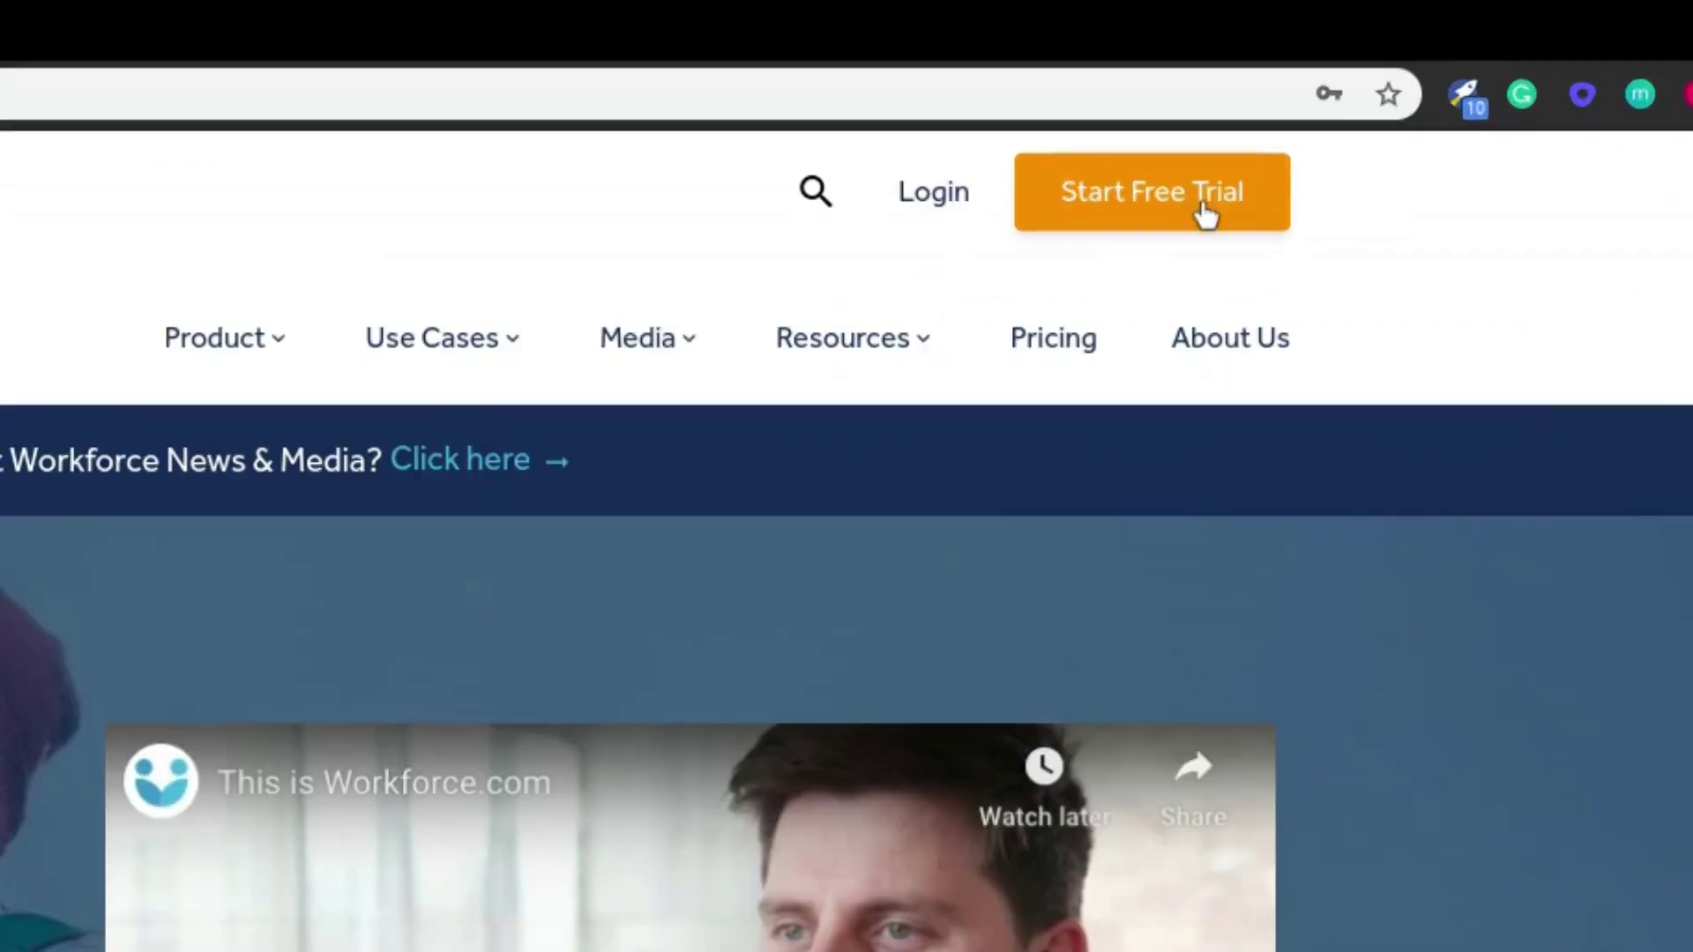
# - Start the free trial by entering the user's full name and saved email address
pyautogui.click(1204, 207)
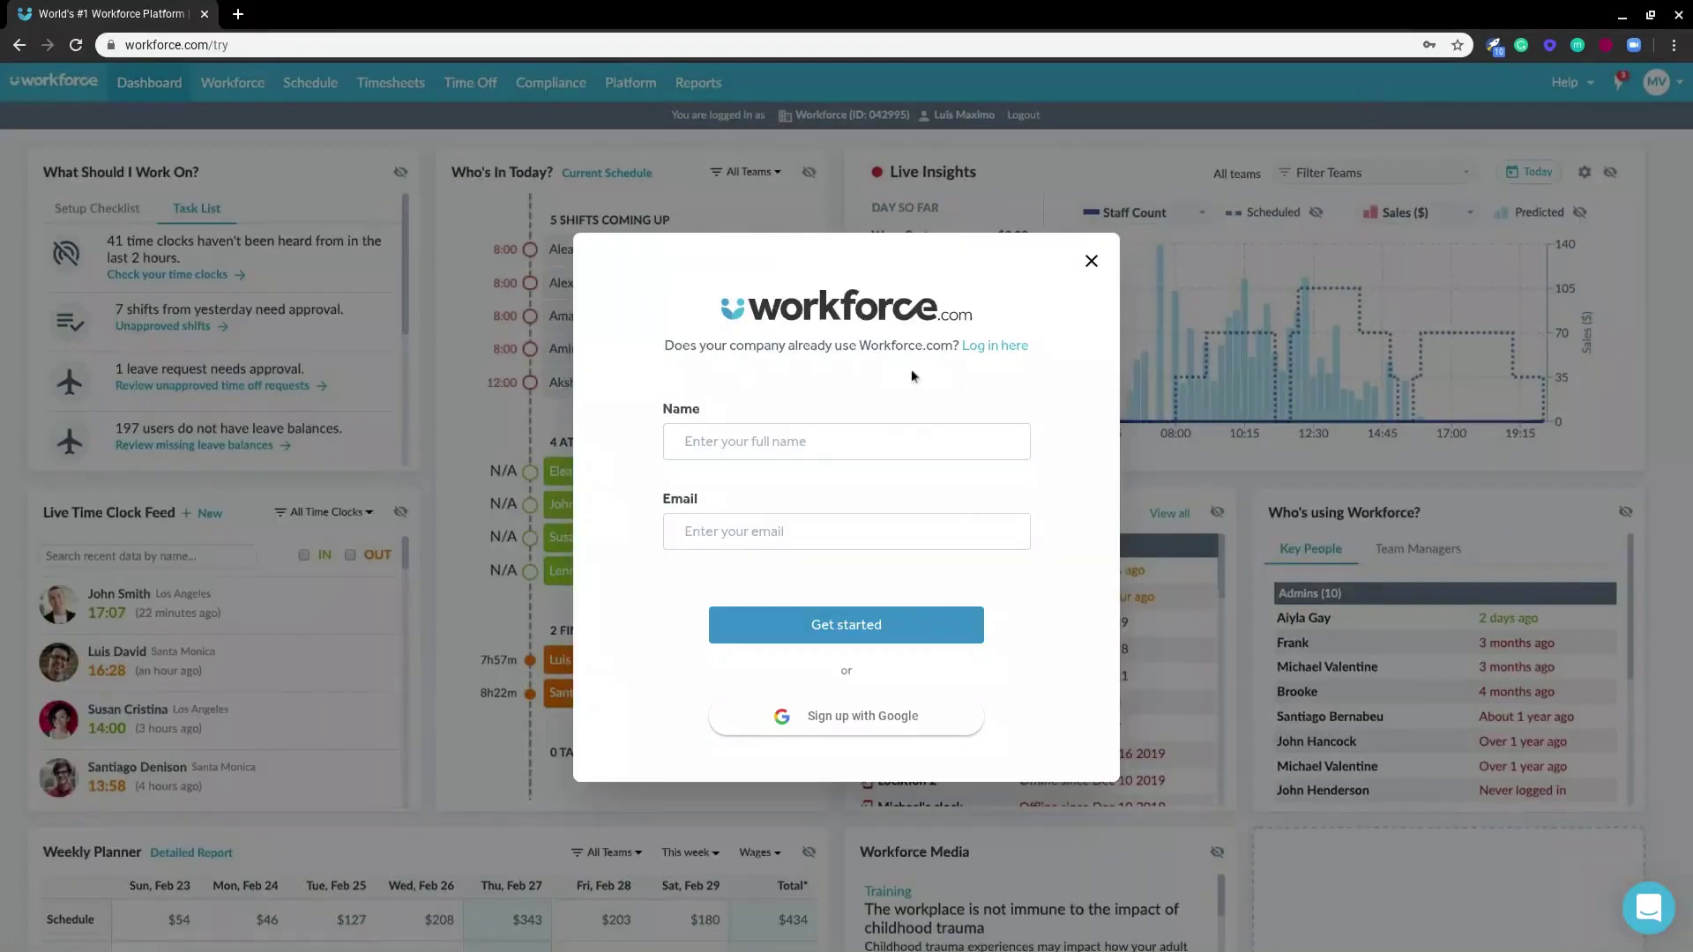
pyautogui.click(836, 426)
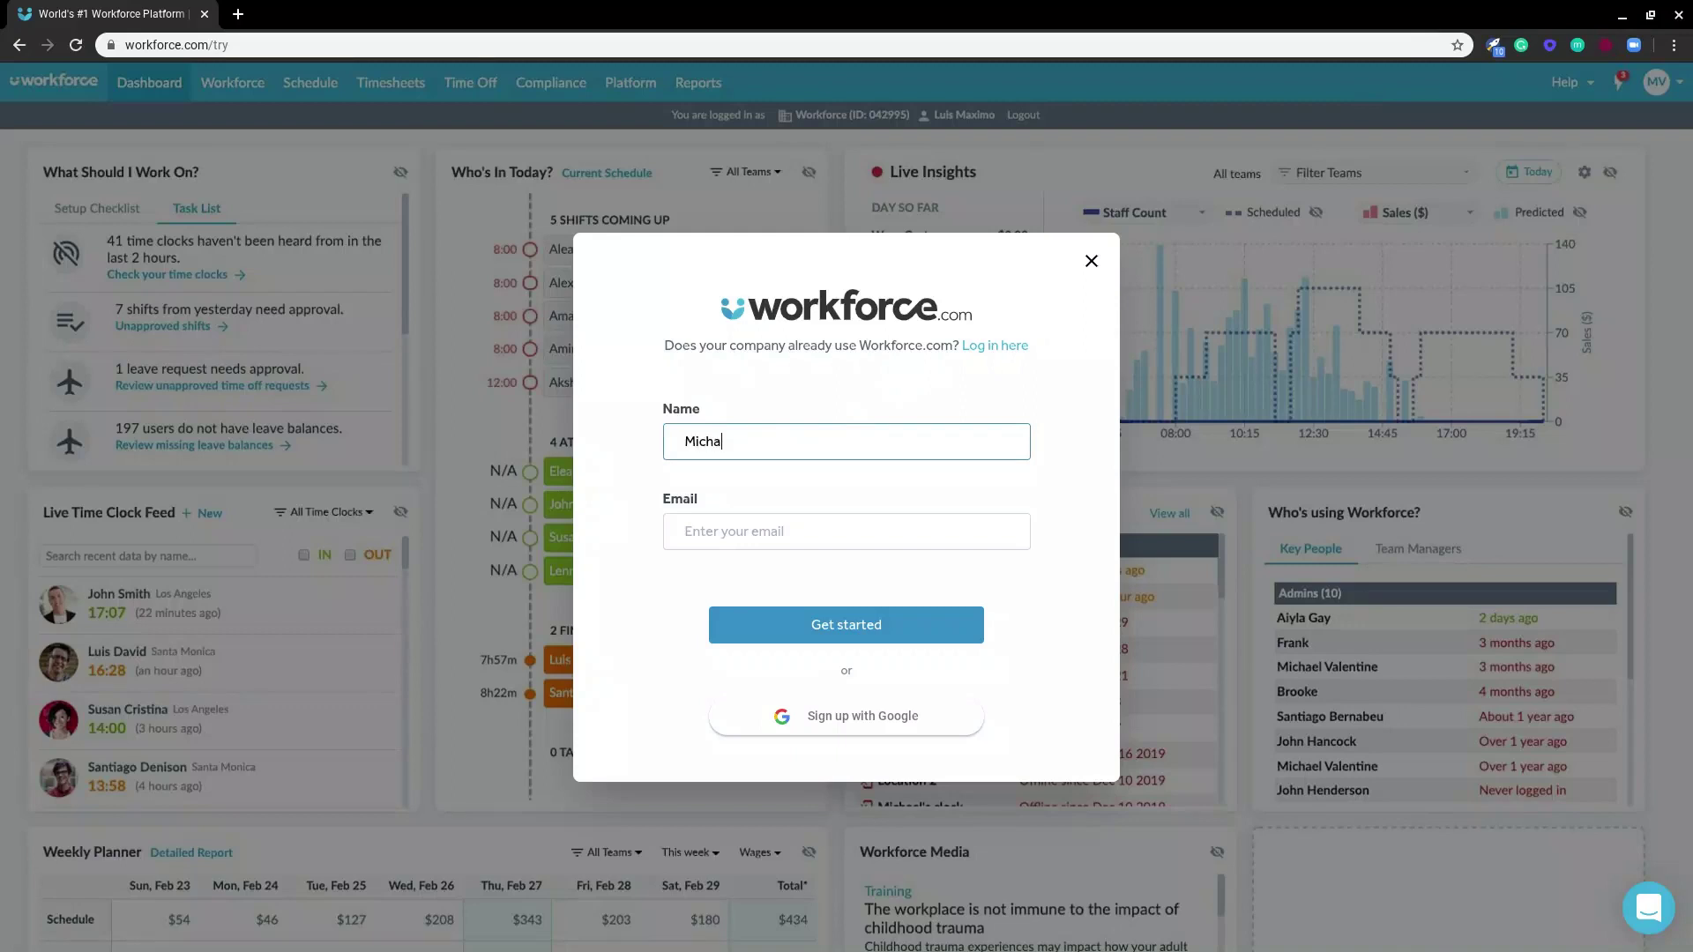
pyautogui.click(686, 531)
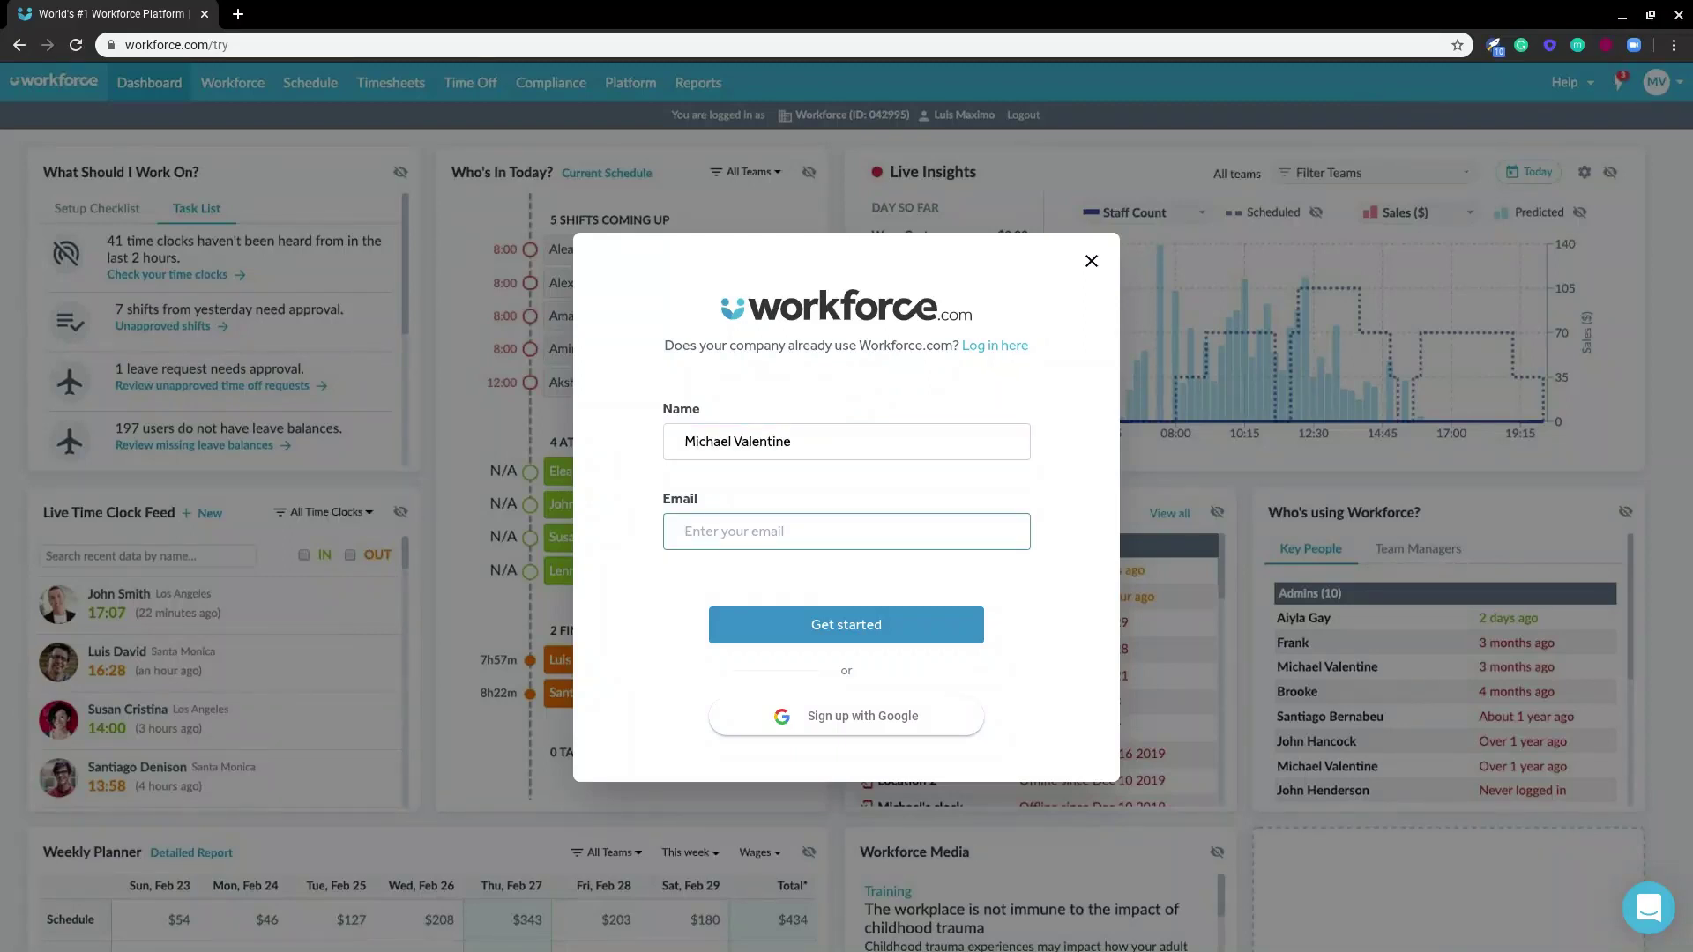
pyautogui.hotkey('ctrl', 'v')
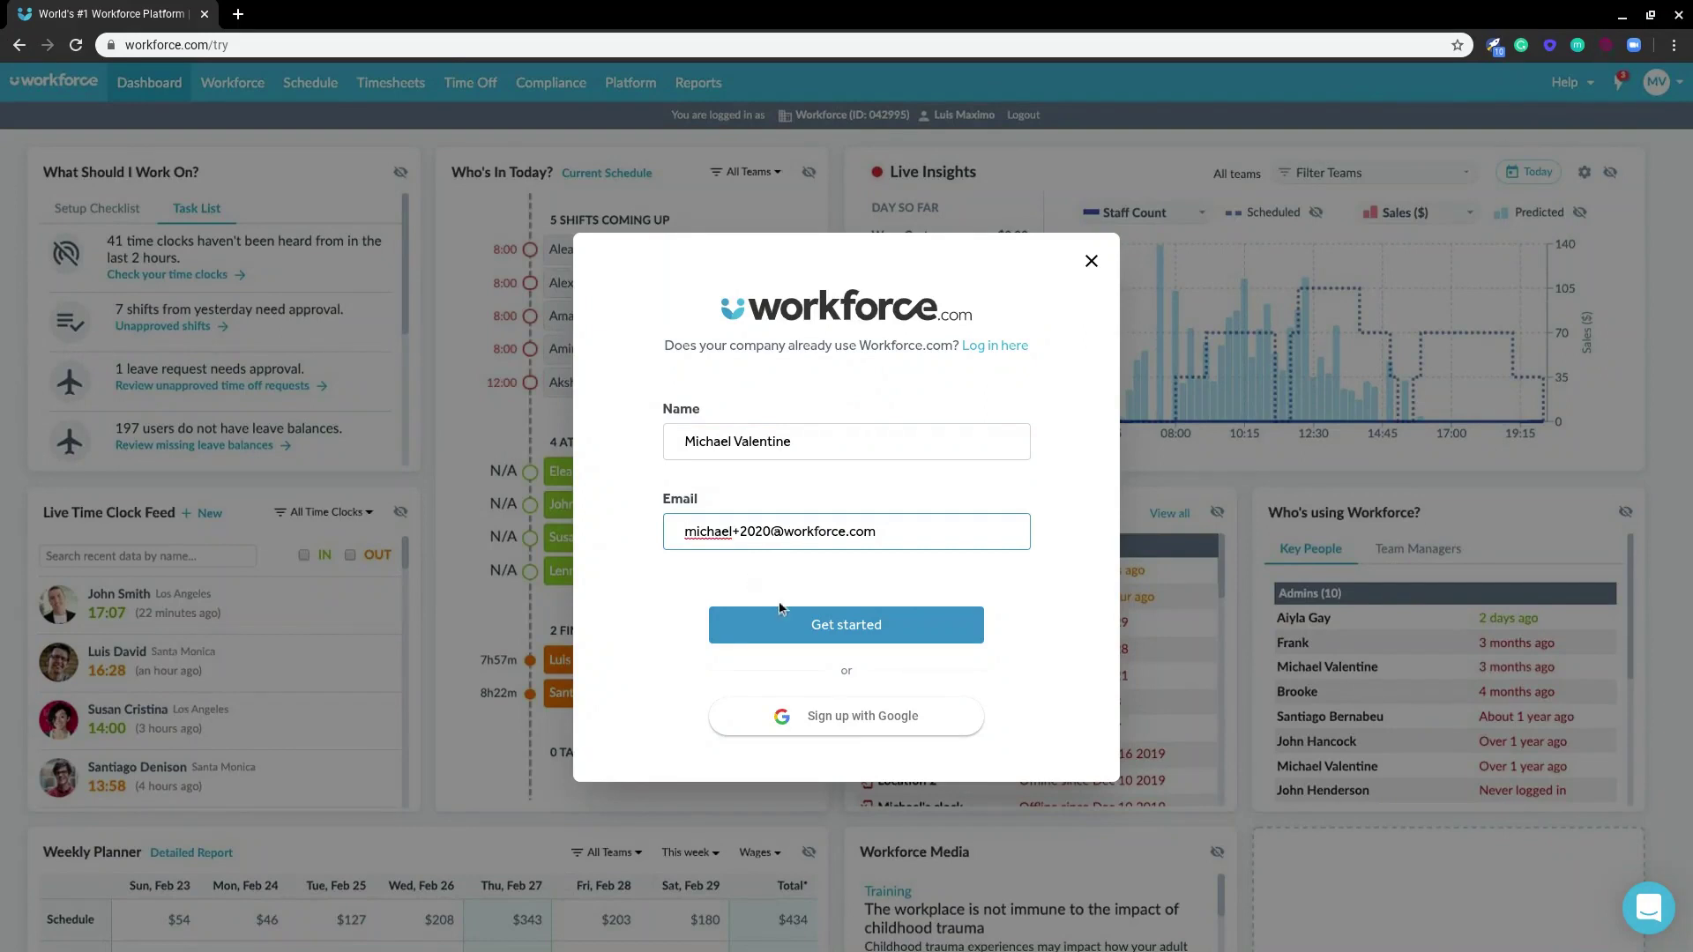
pyautogui.click(780, 618)
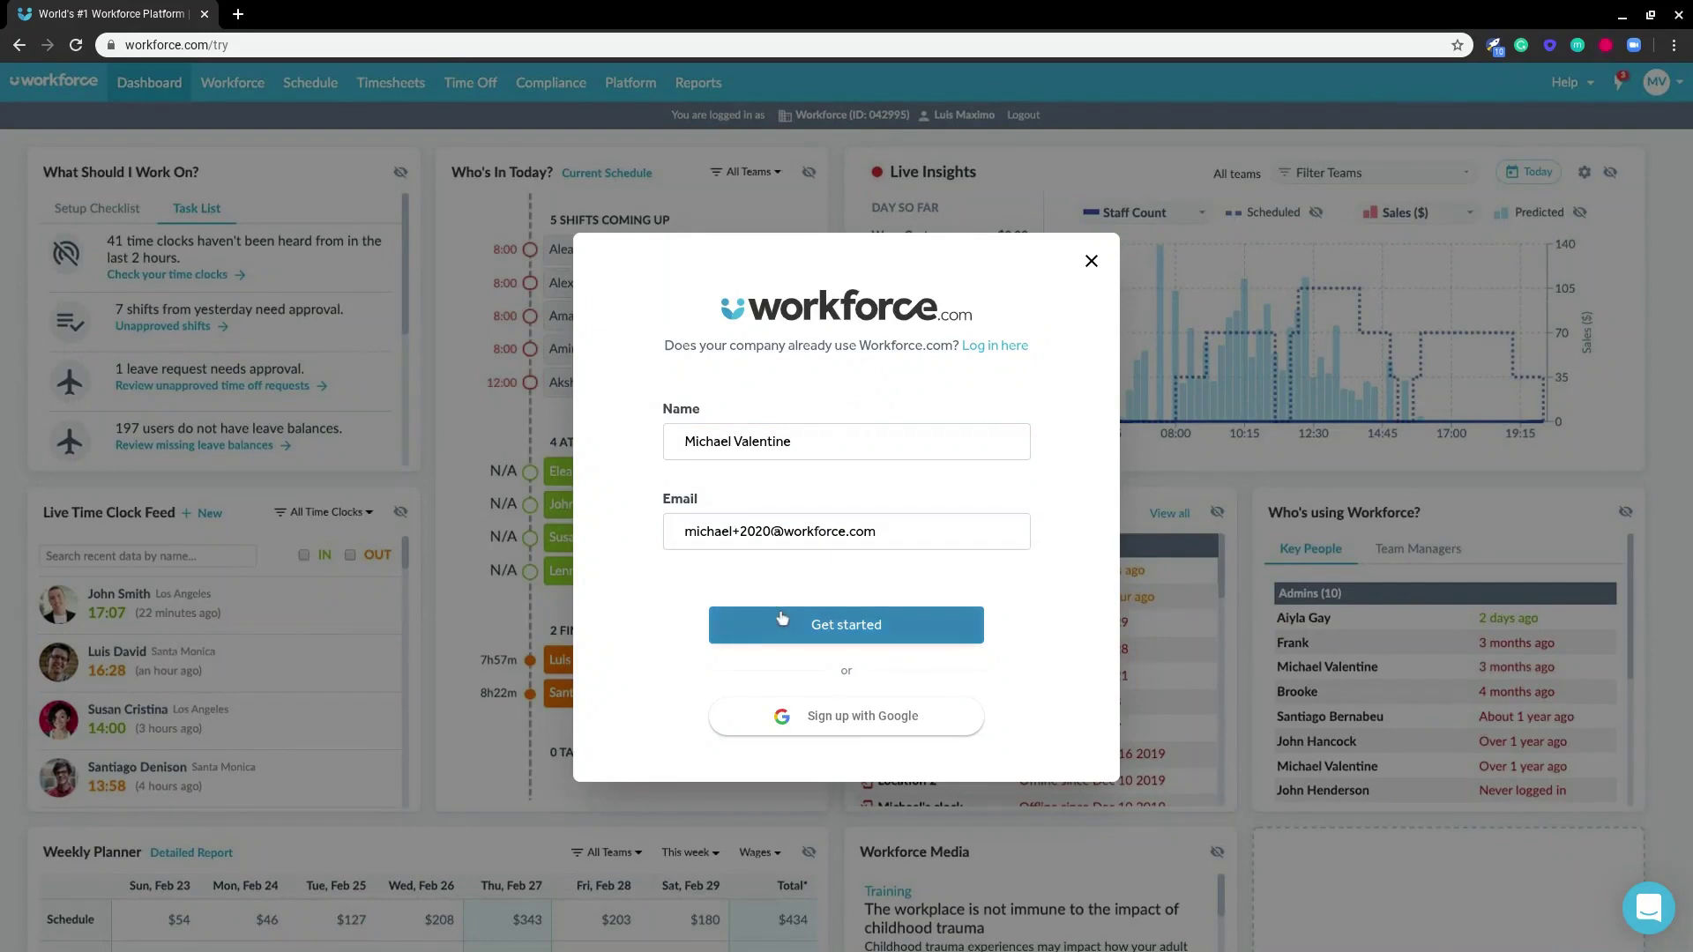
# - Enter business name Workforce, a password, the phone number and 120 staff, then accept the terms
pyautogui.click(842, 617)
pyautogui.click(841, 329)
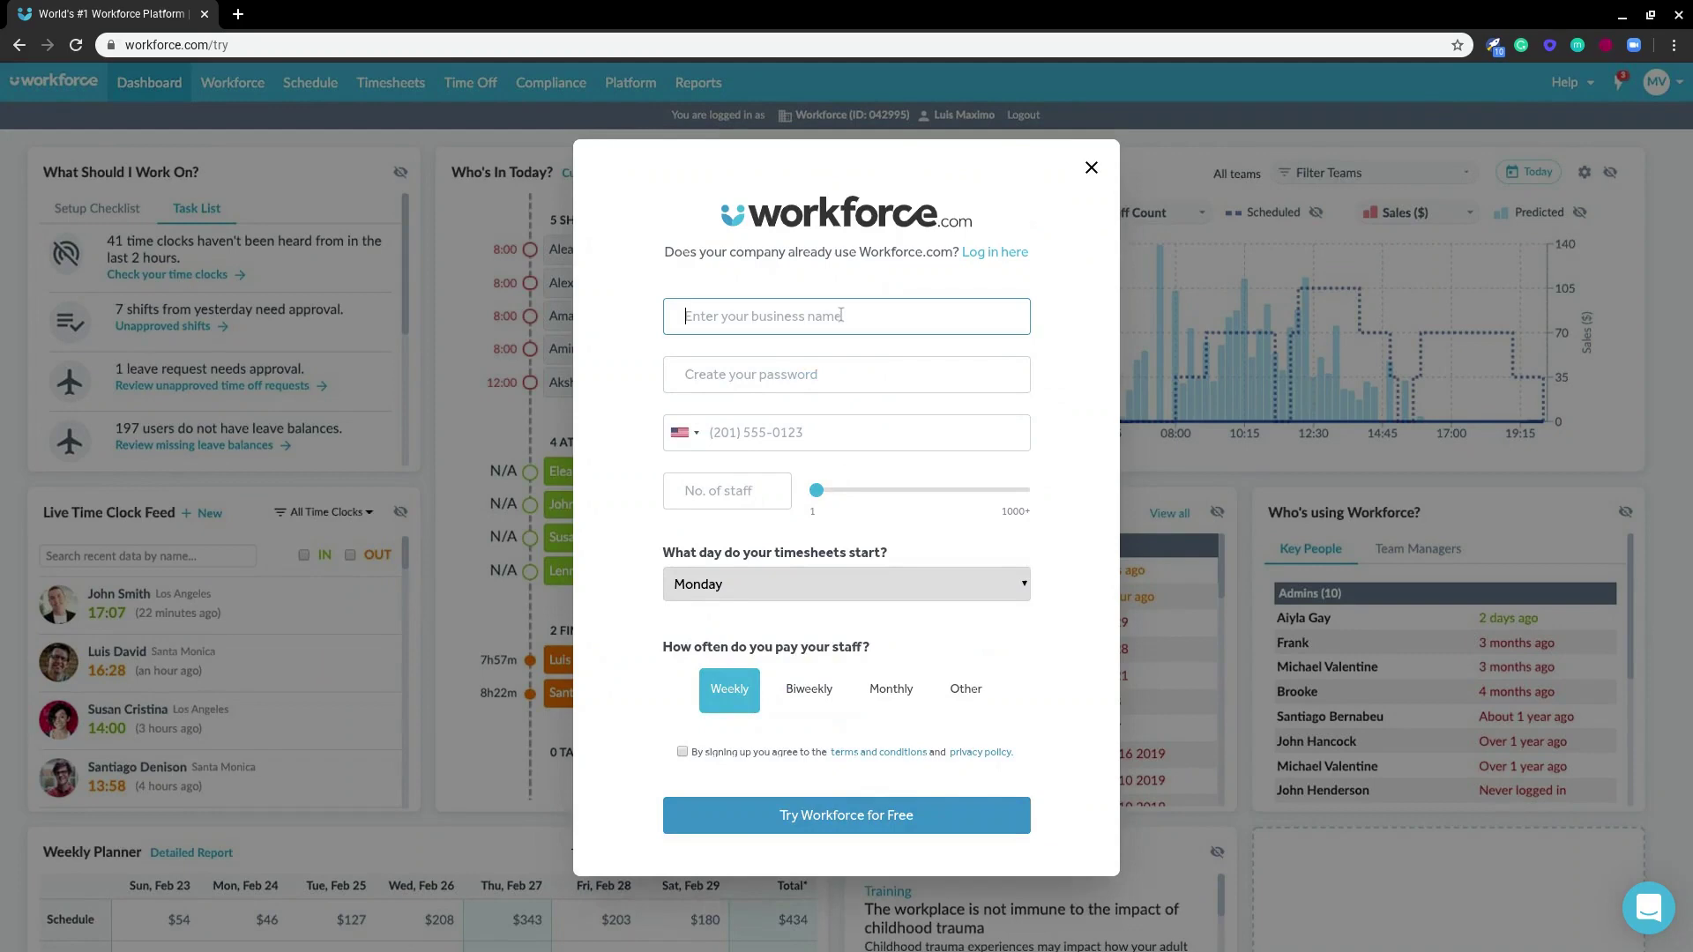
pyautogui.write('Workforce')
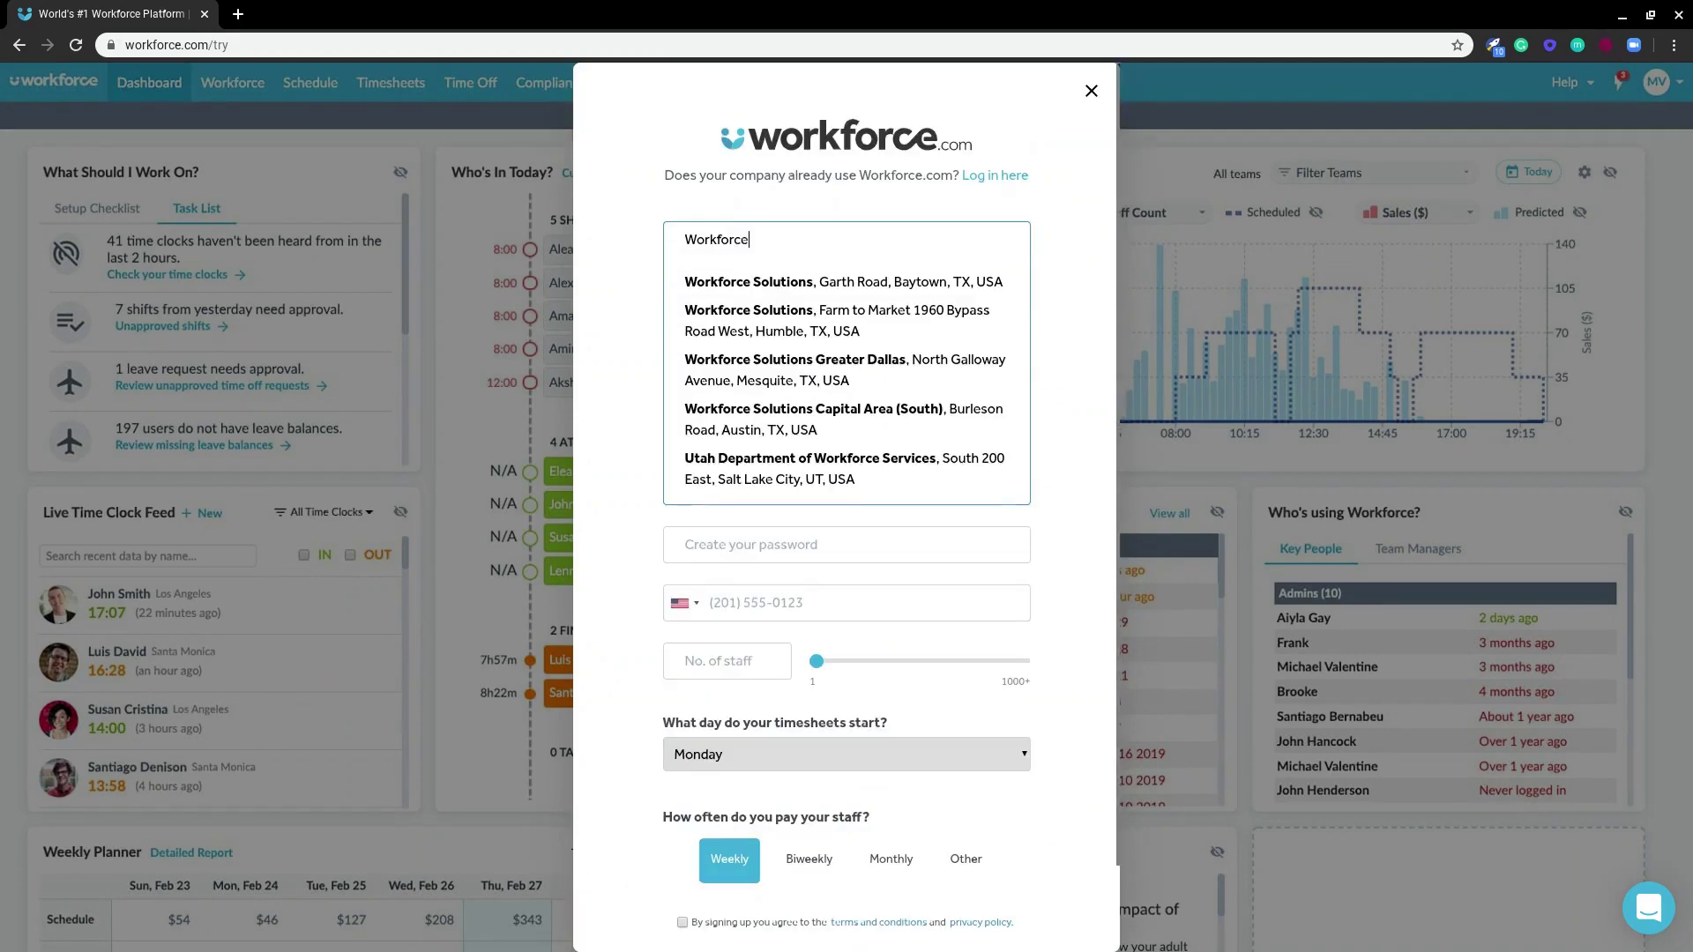
pyautogui.press('Tab')
pyautogui.write('•••••••••••')
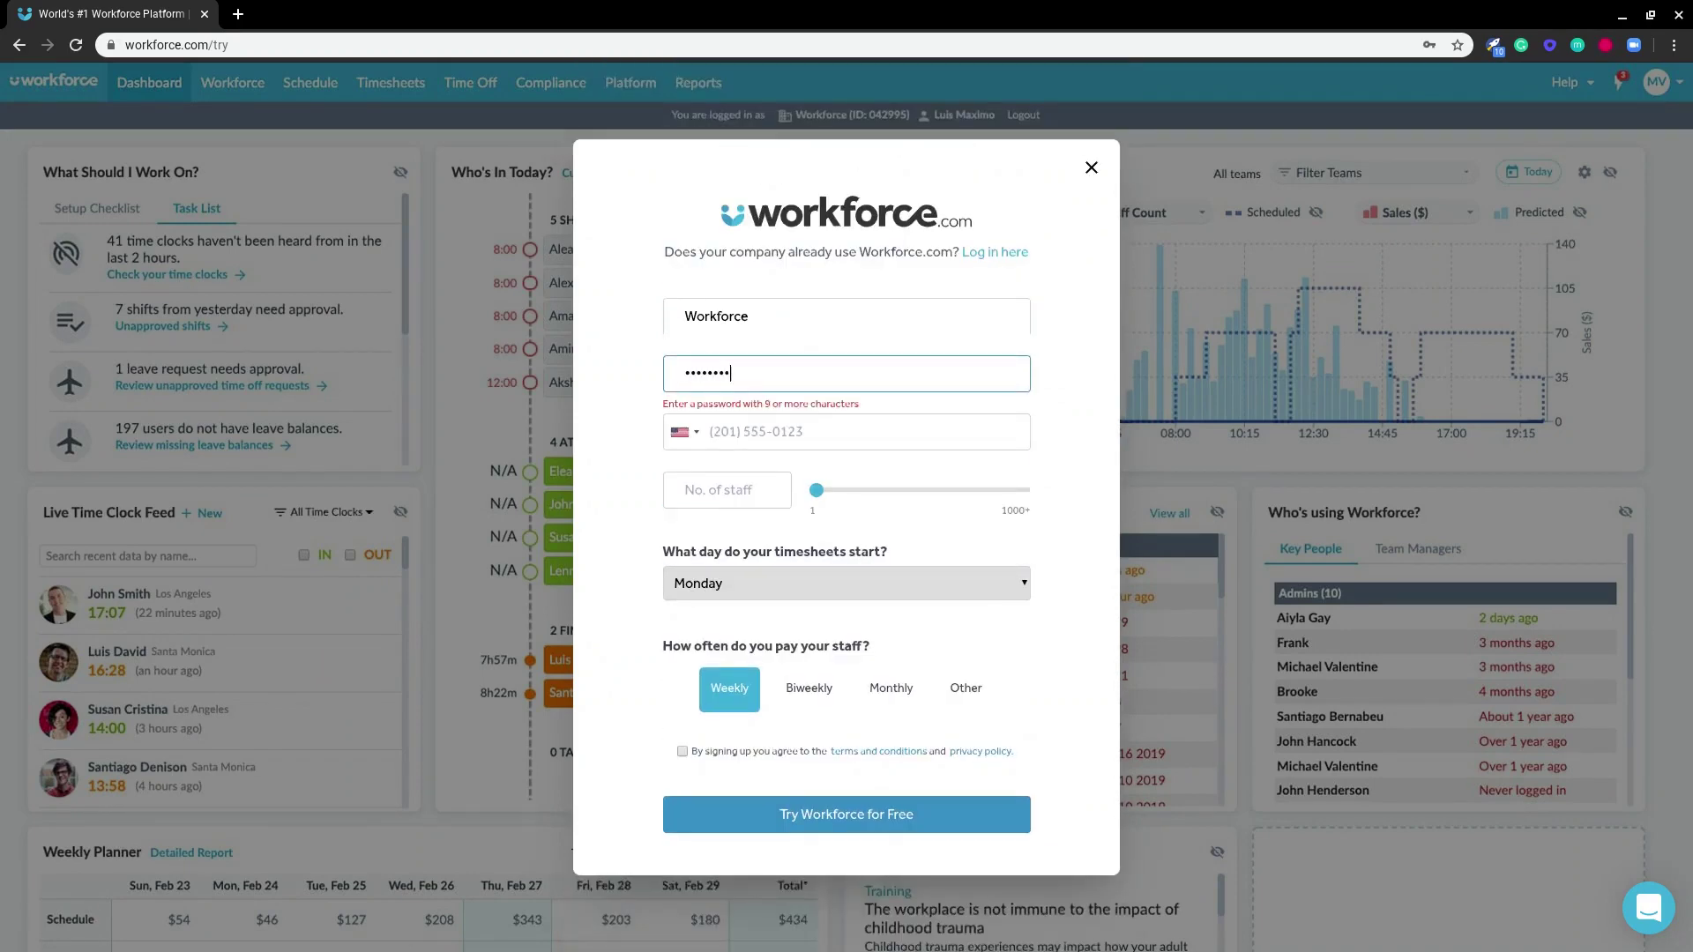
pyautogui.press('Tab')
pyautogui.press('Tab')
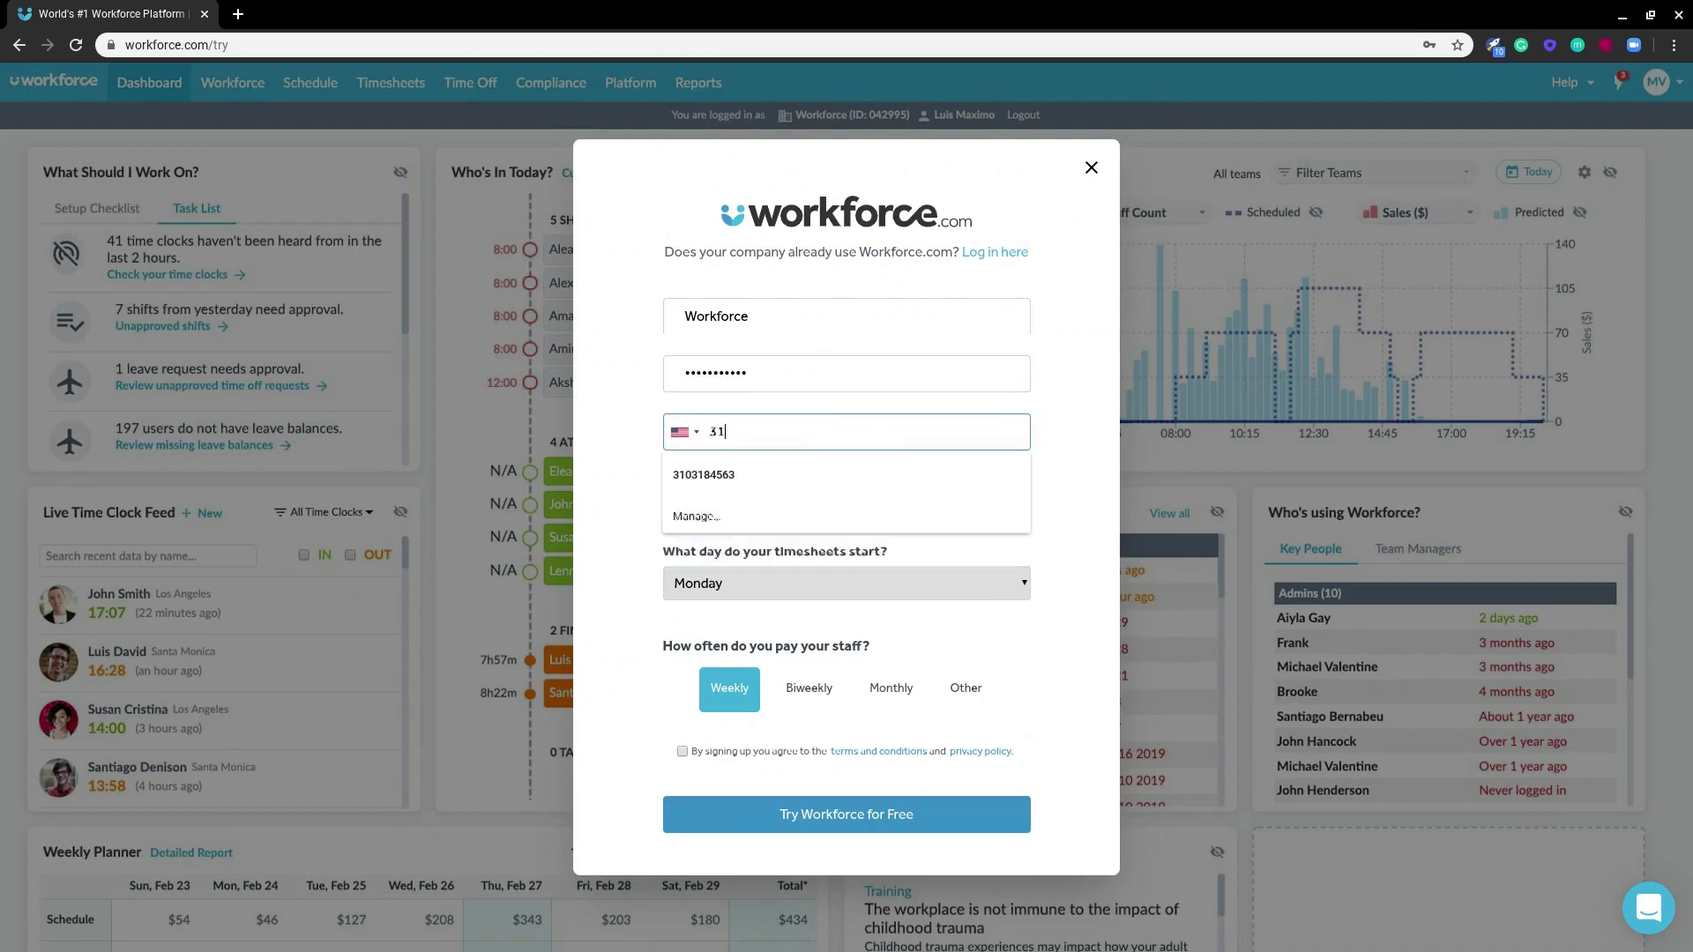
pyautogui.press('Tab')
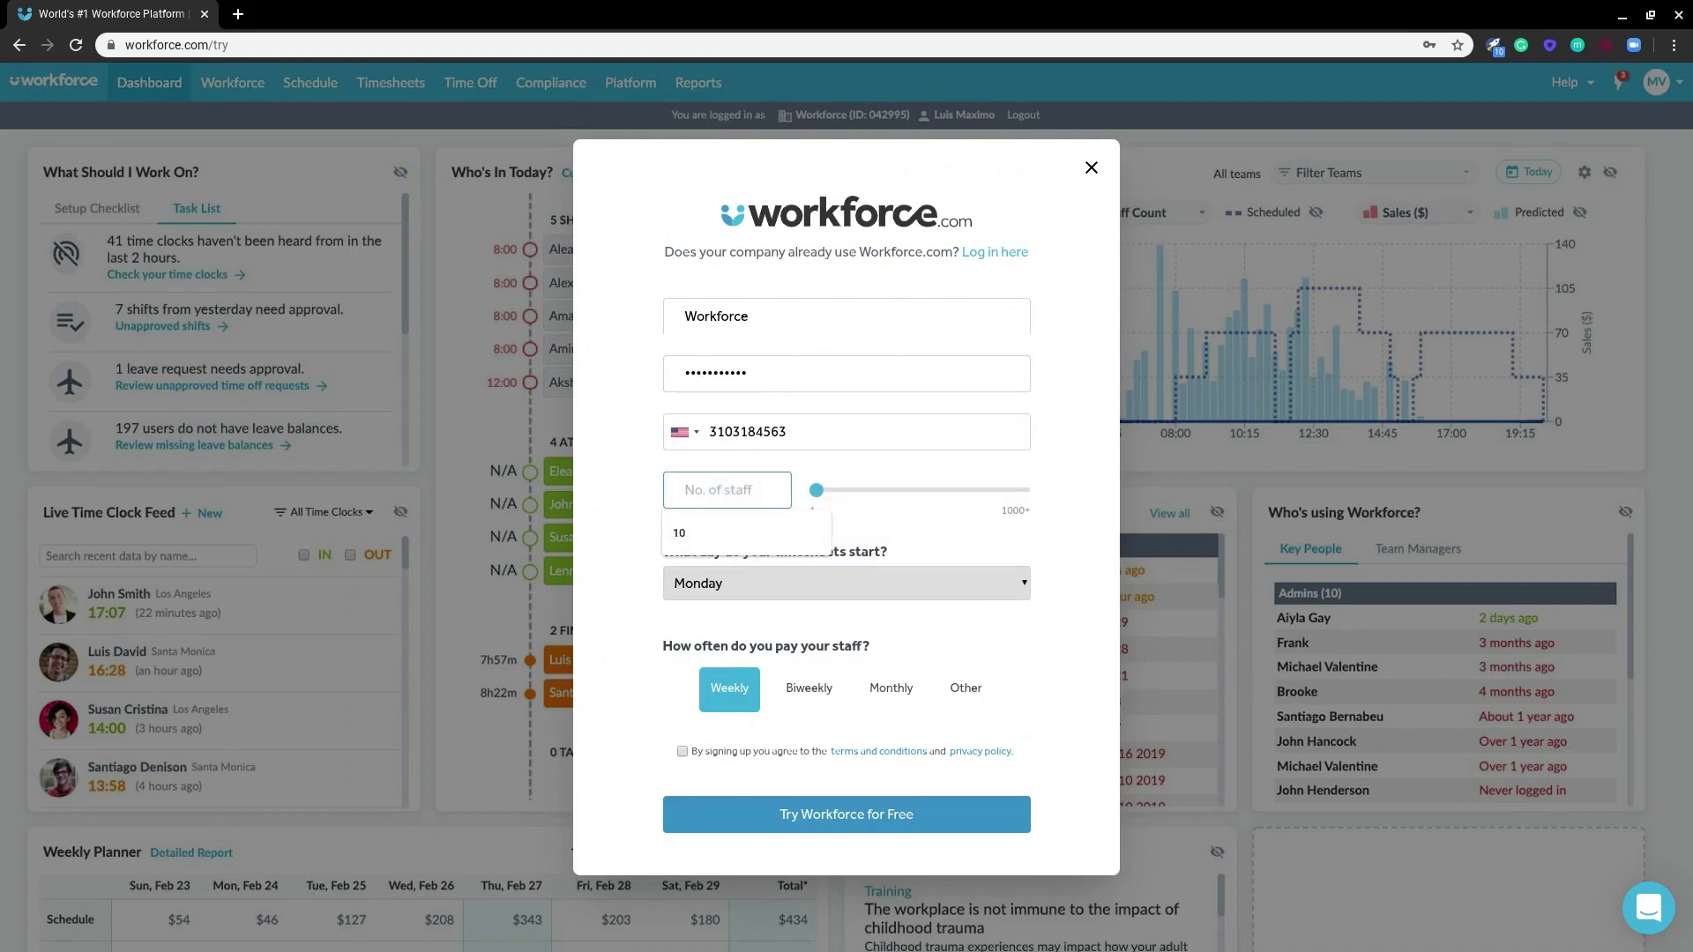
pyautogui.write('120')
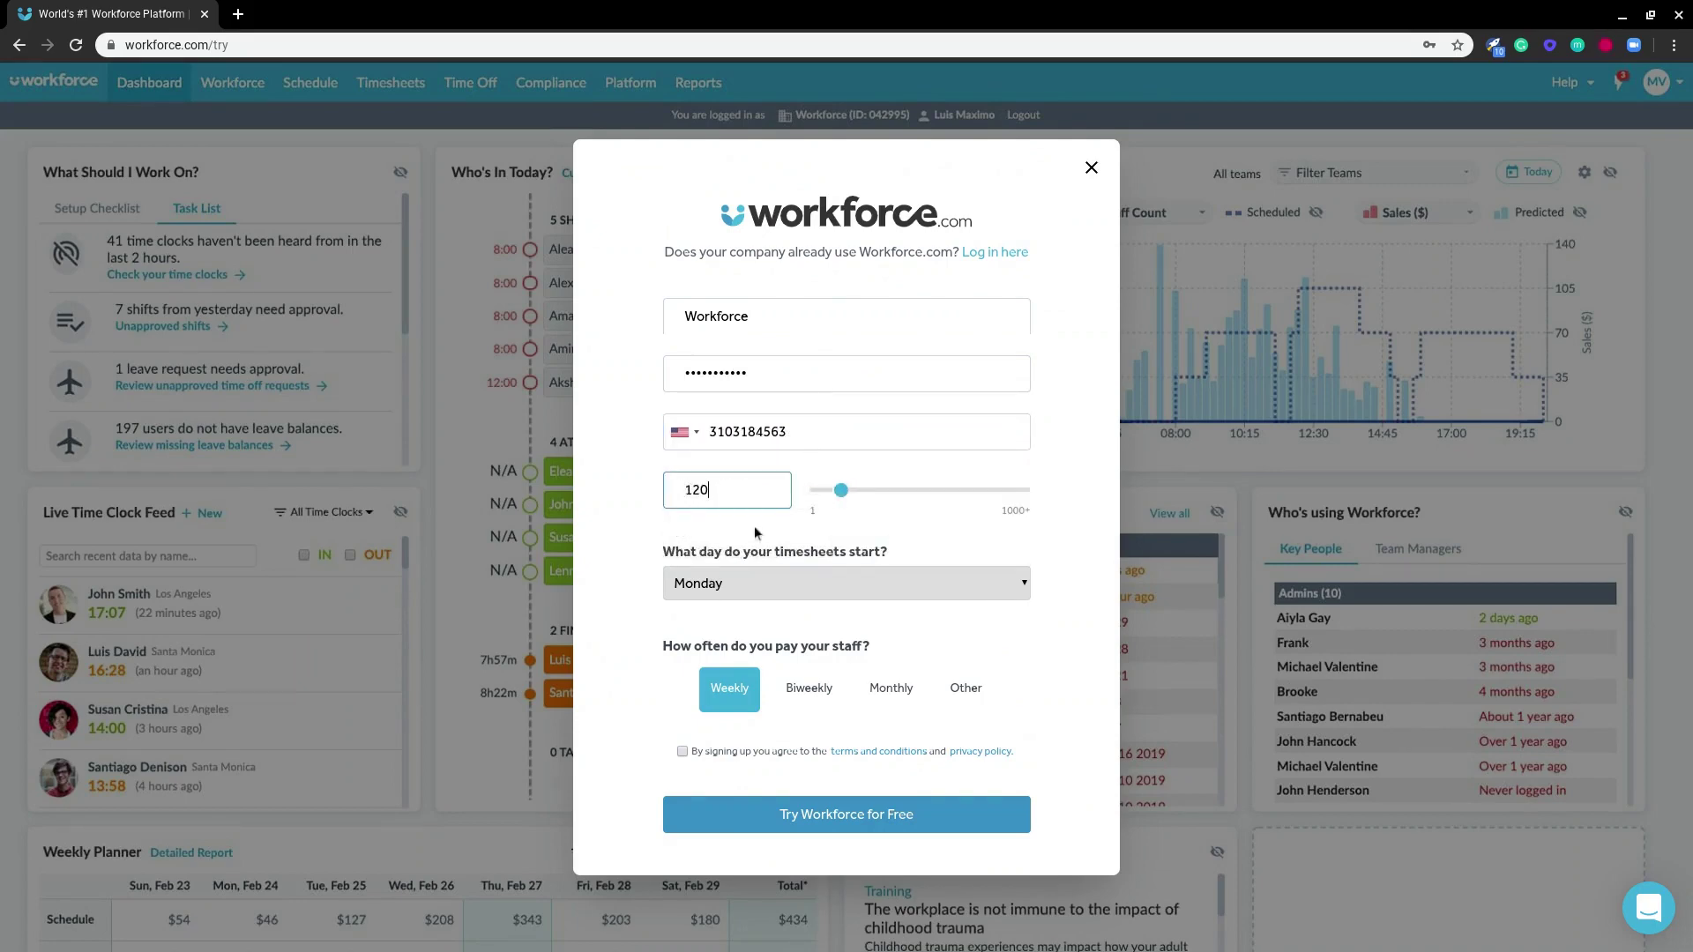
pyautogui.click(681, 752)
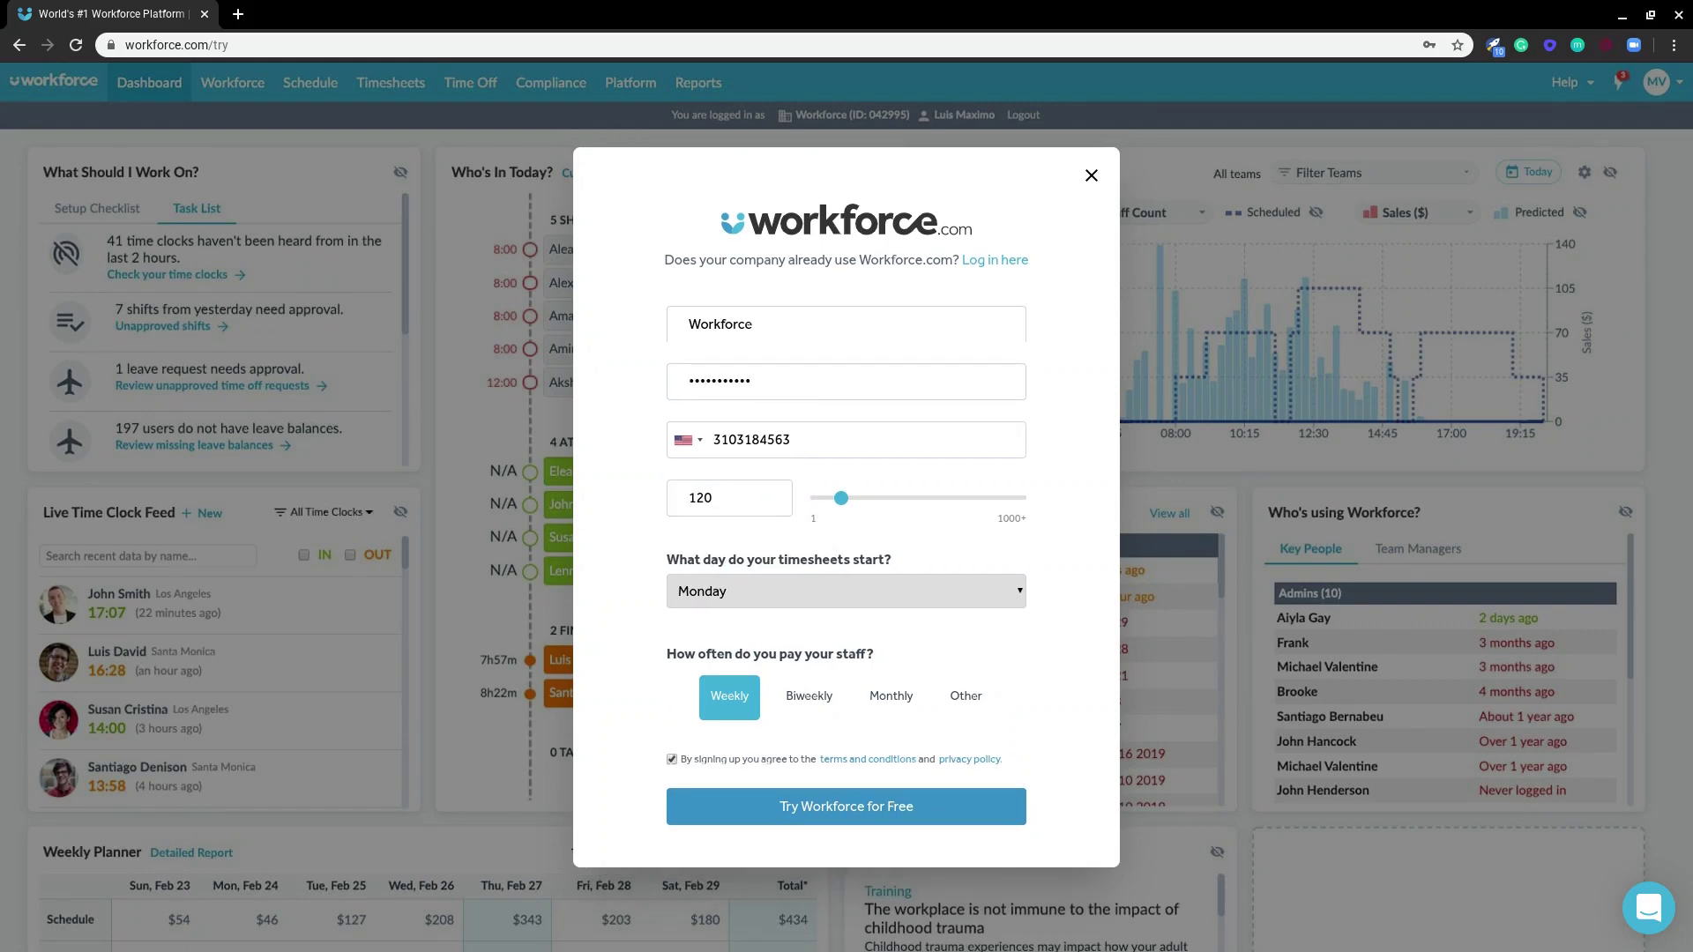
# - Submit the completed sign-up form to create the Workforce trial account
pyautogui.click(816, 807)
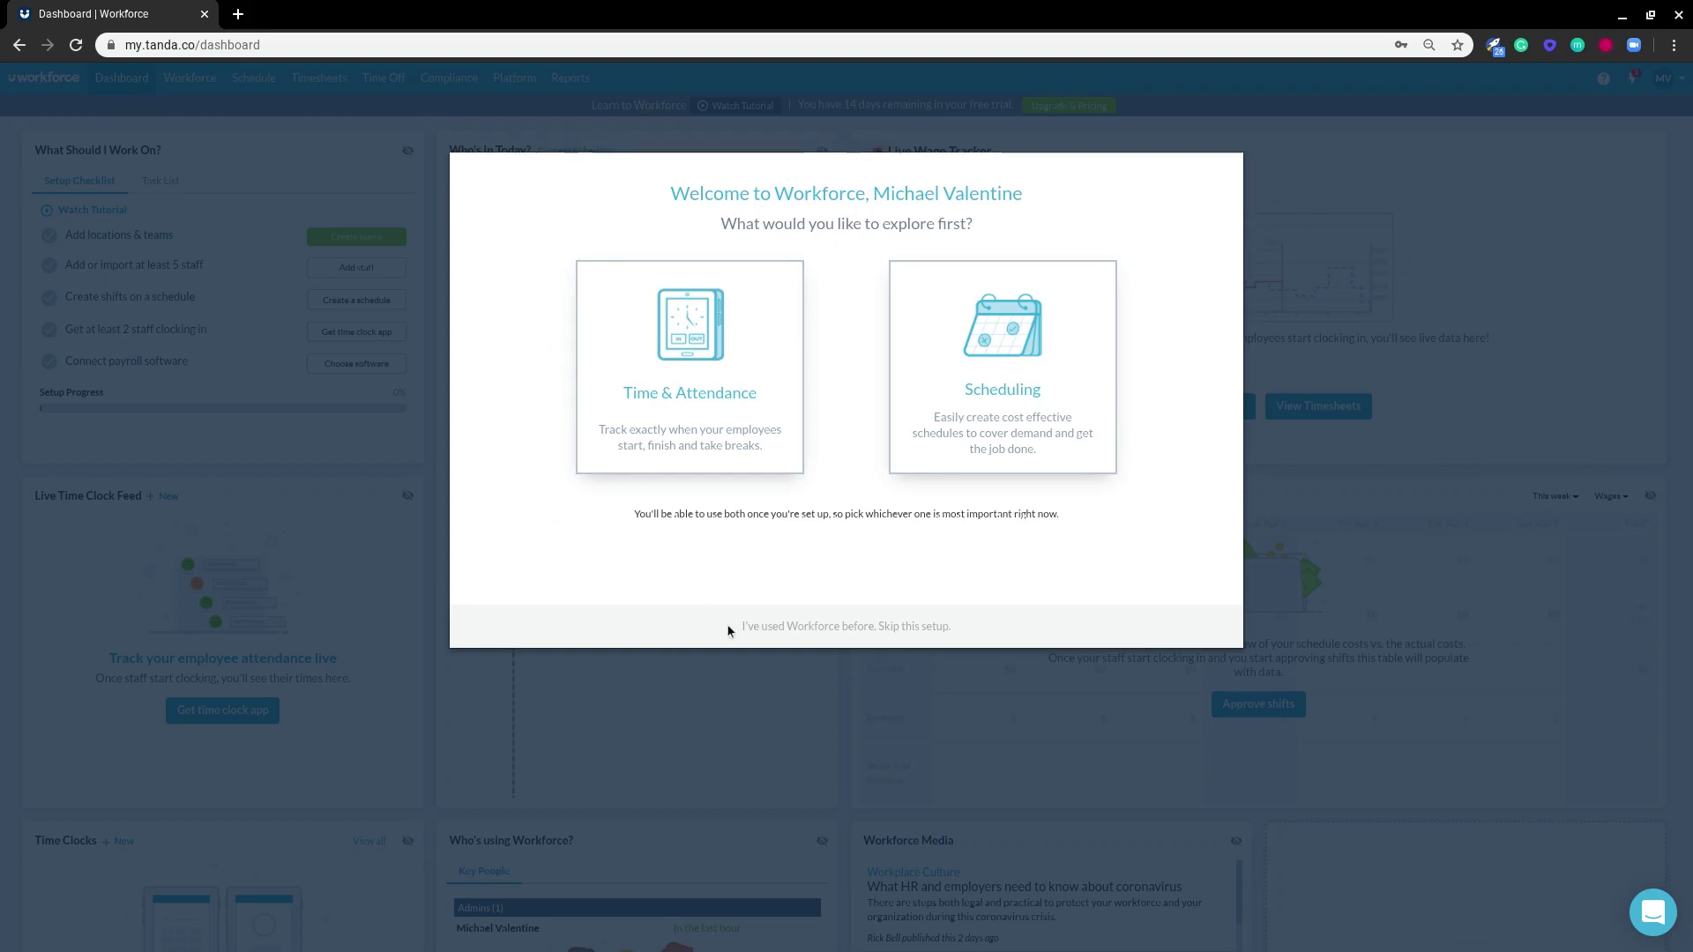
# - Skip the welcome setup and bring up the Workforce > Staff list
pyautogui.click(786, 627)
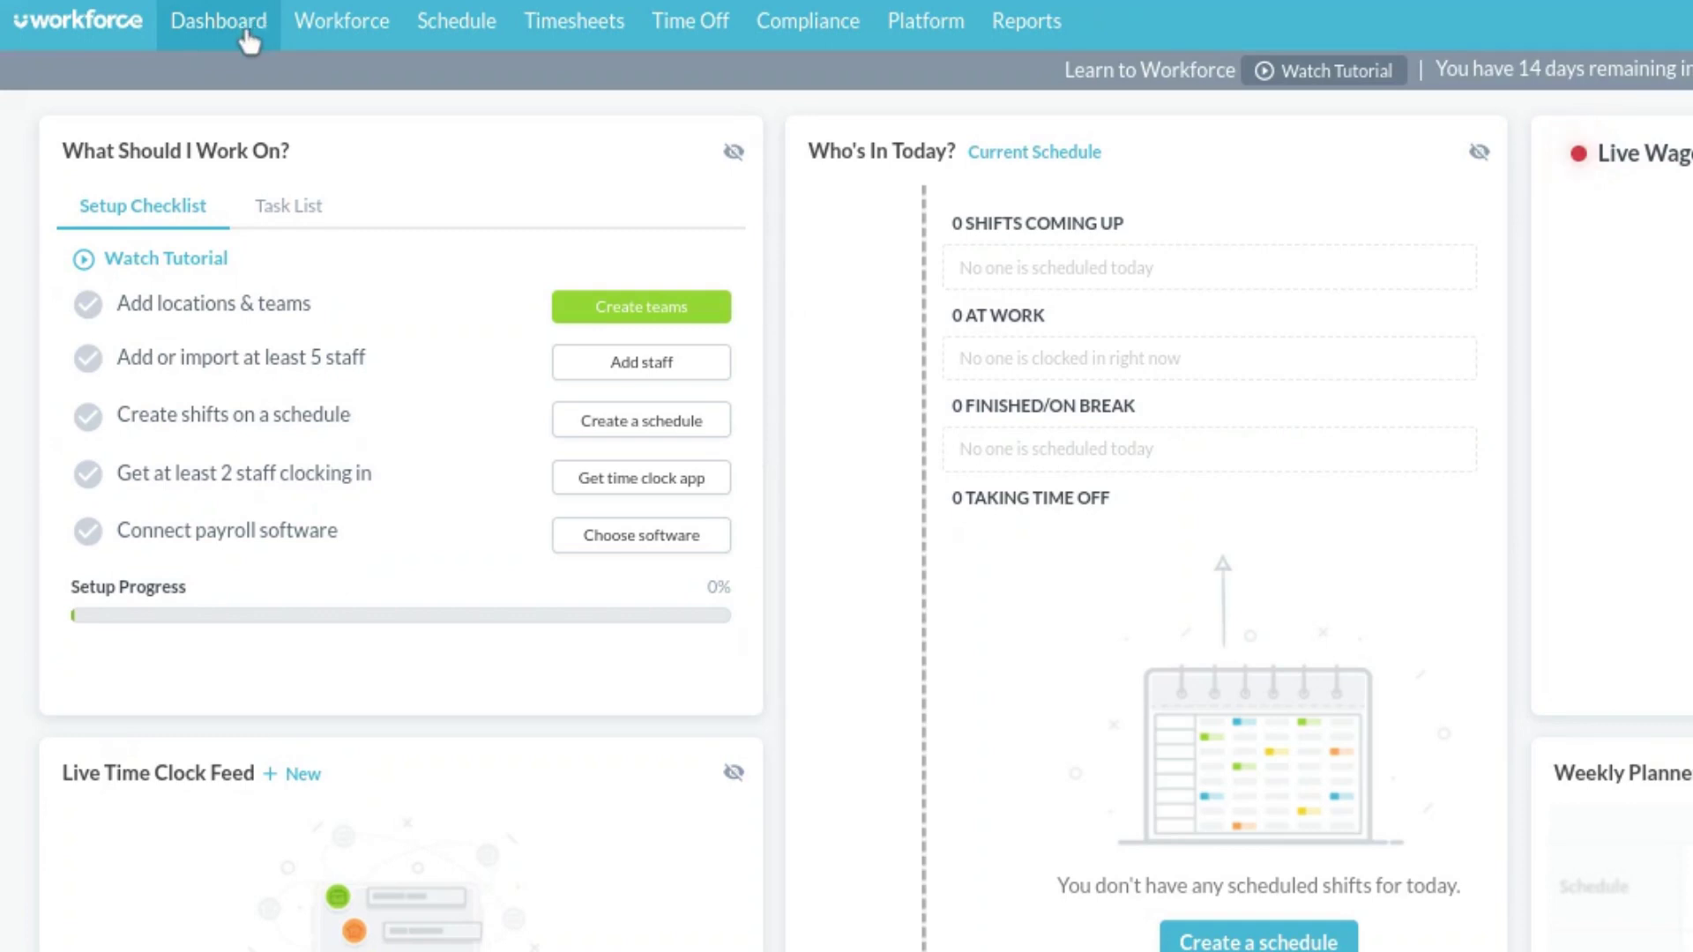
pyautogui.moveTo(600, 21)
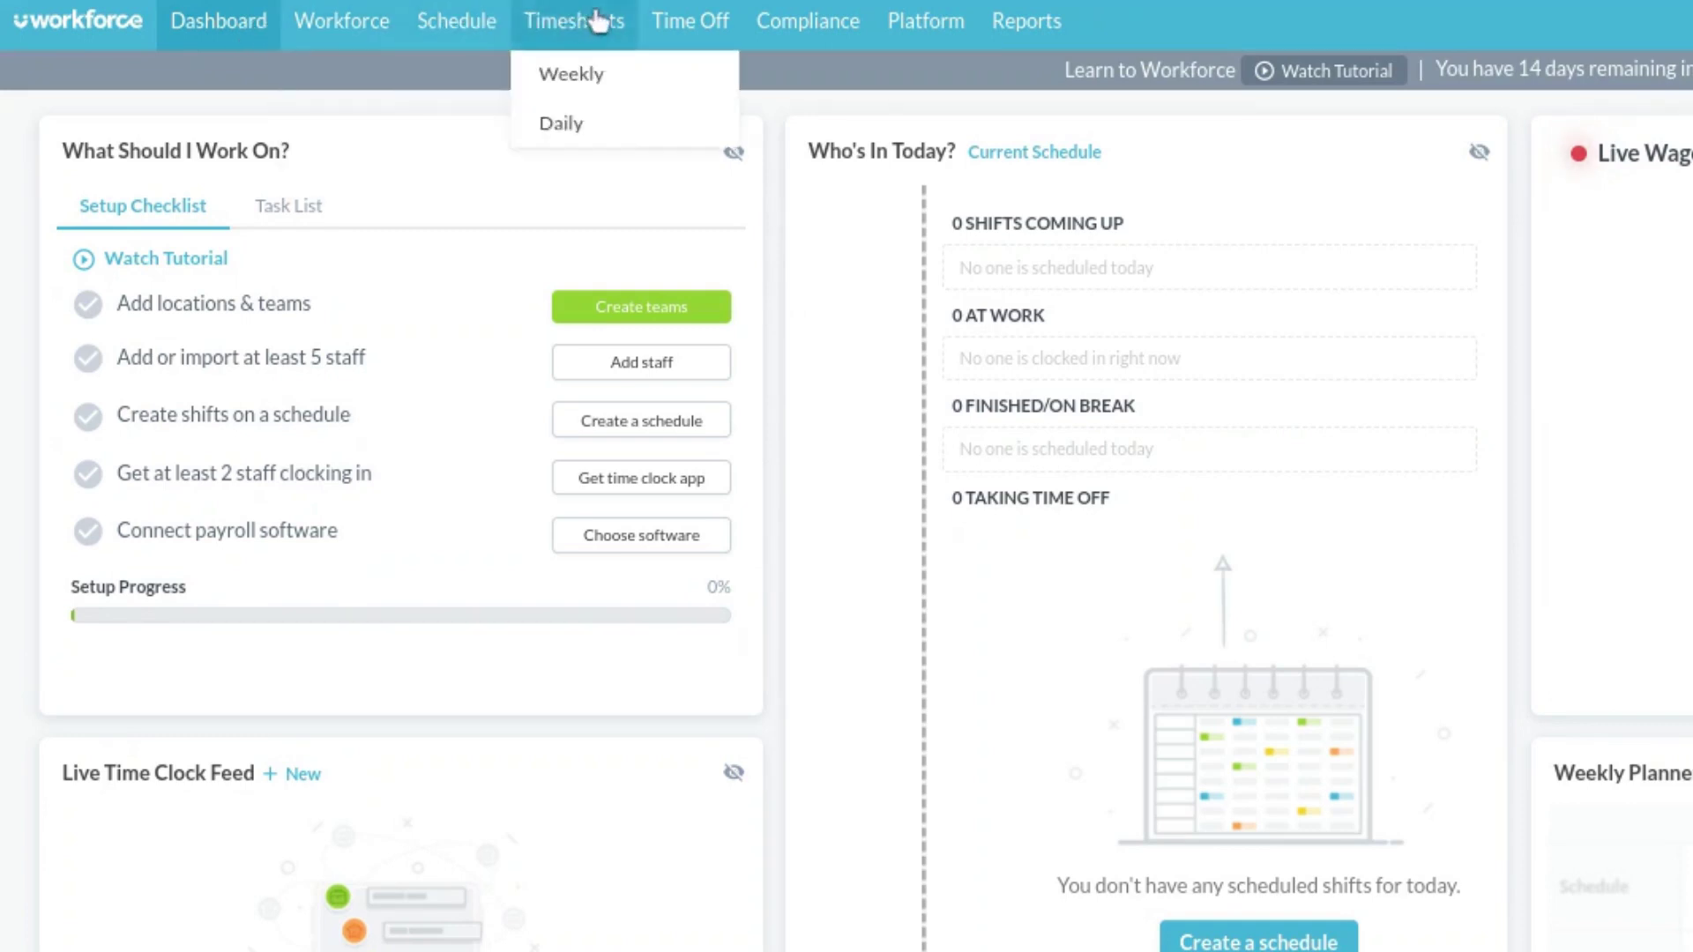
pyautogui.moveTo(475, 40)
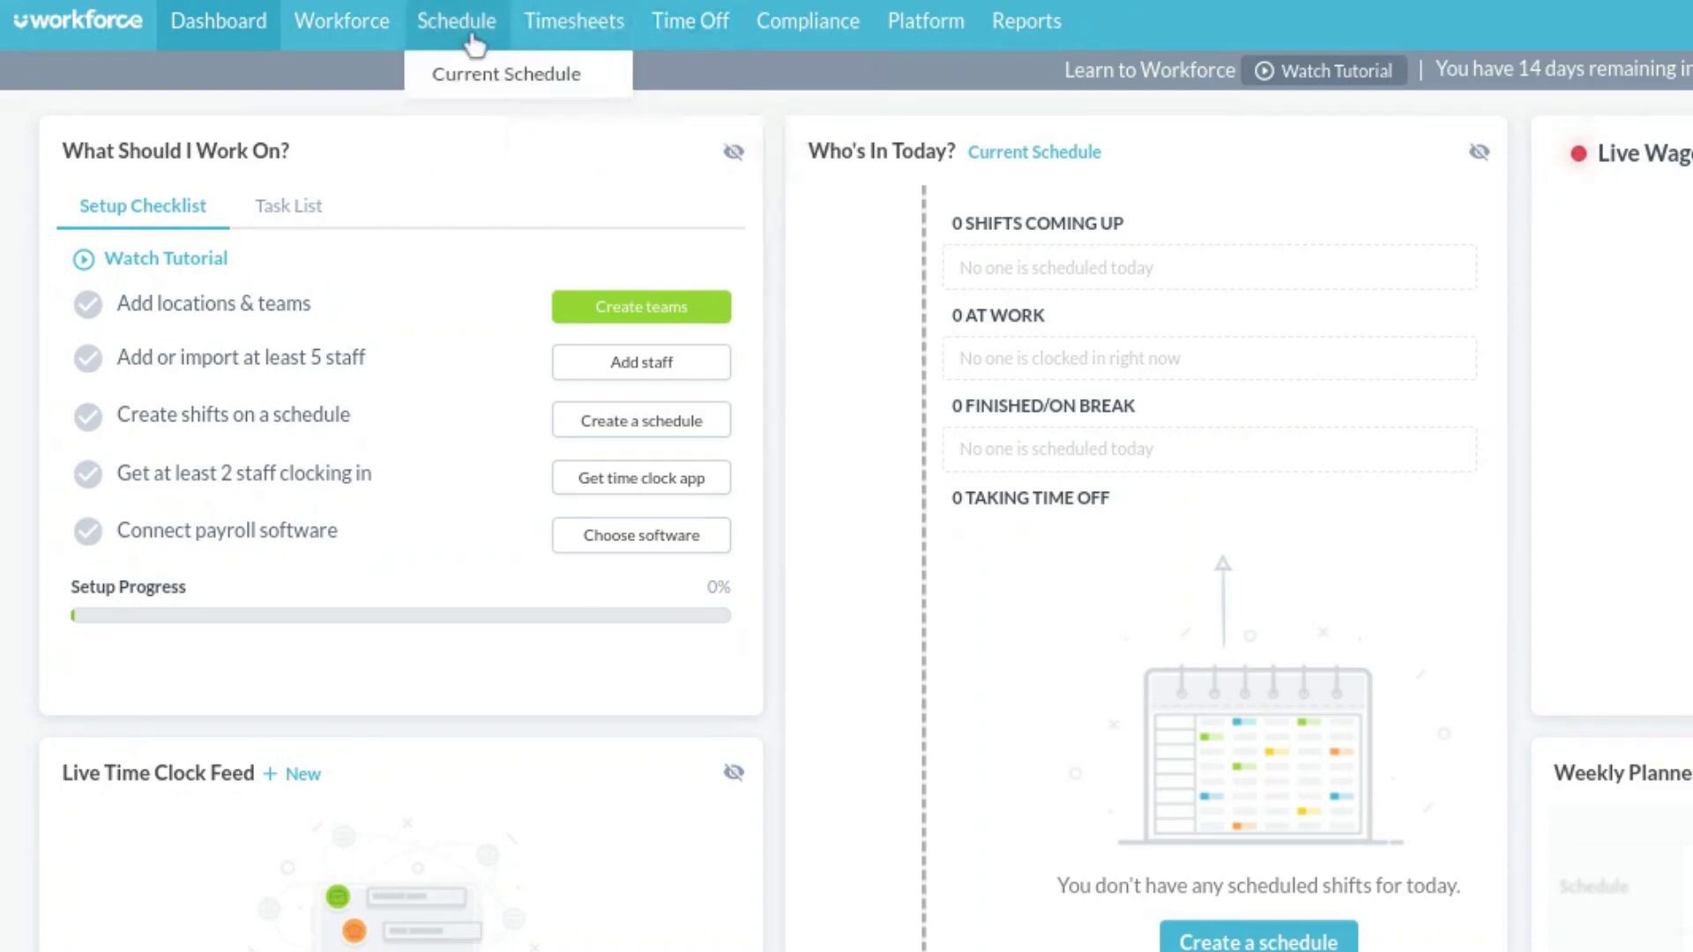
pyautogui.moveTo(359, 35)
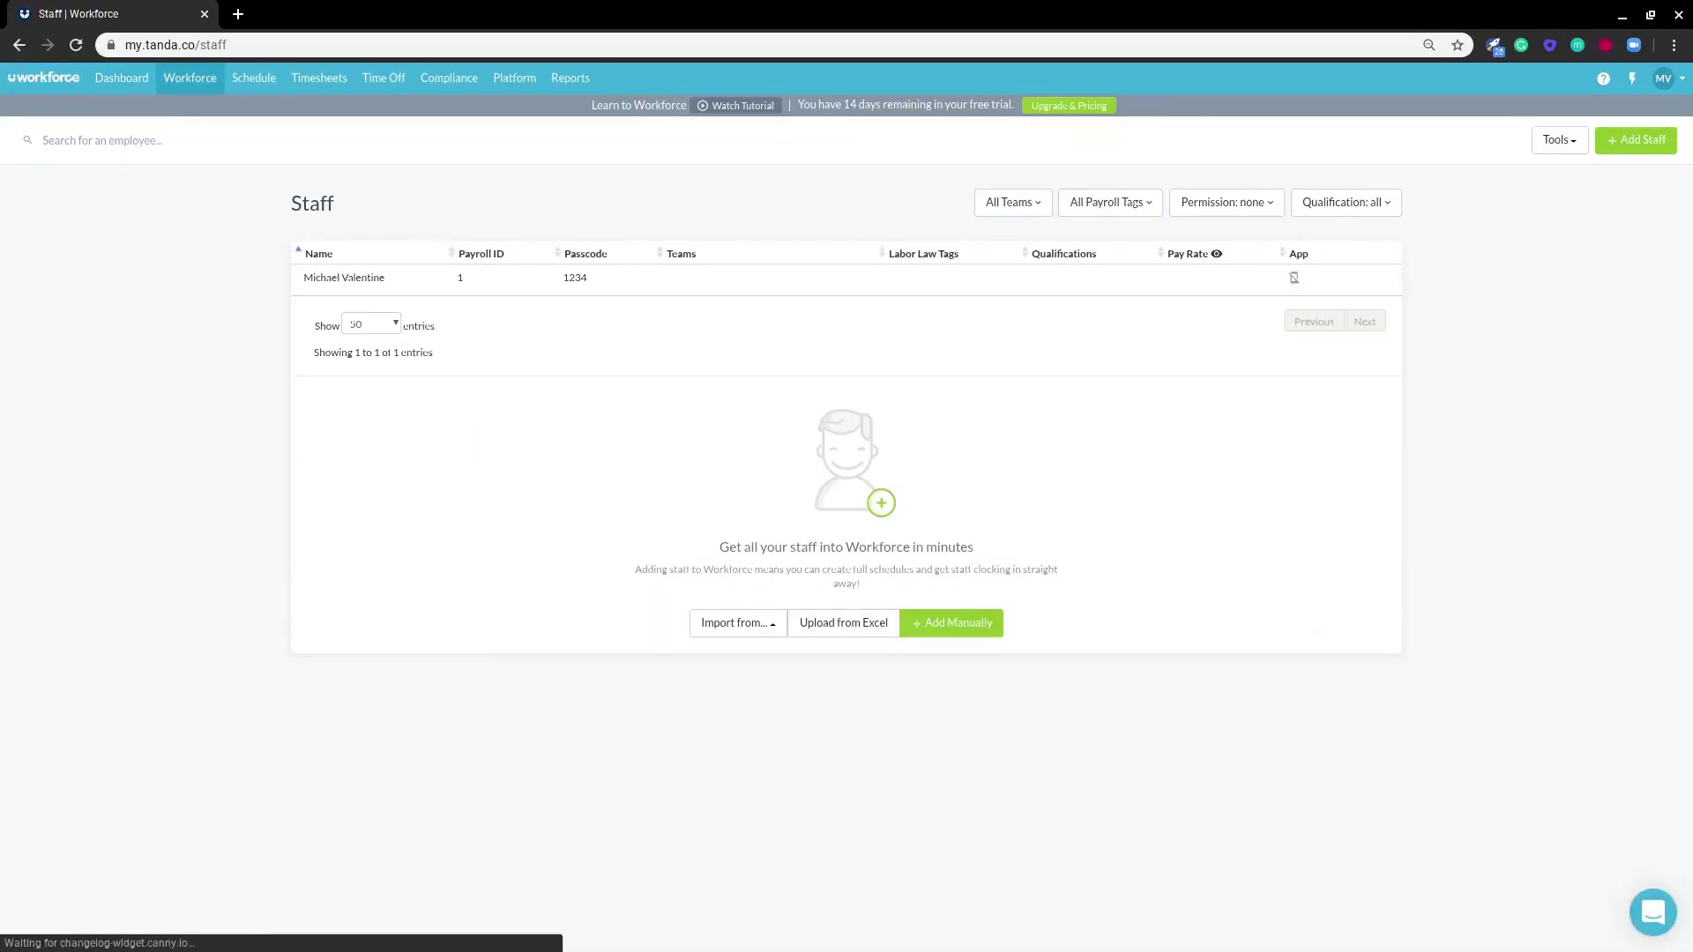
# - Go from the Add Staff form to the Workforce > Teams page
pyautogui.click(1642, 147)
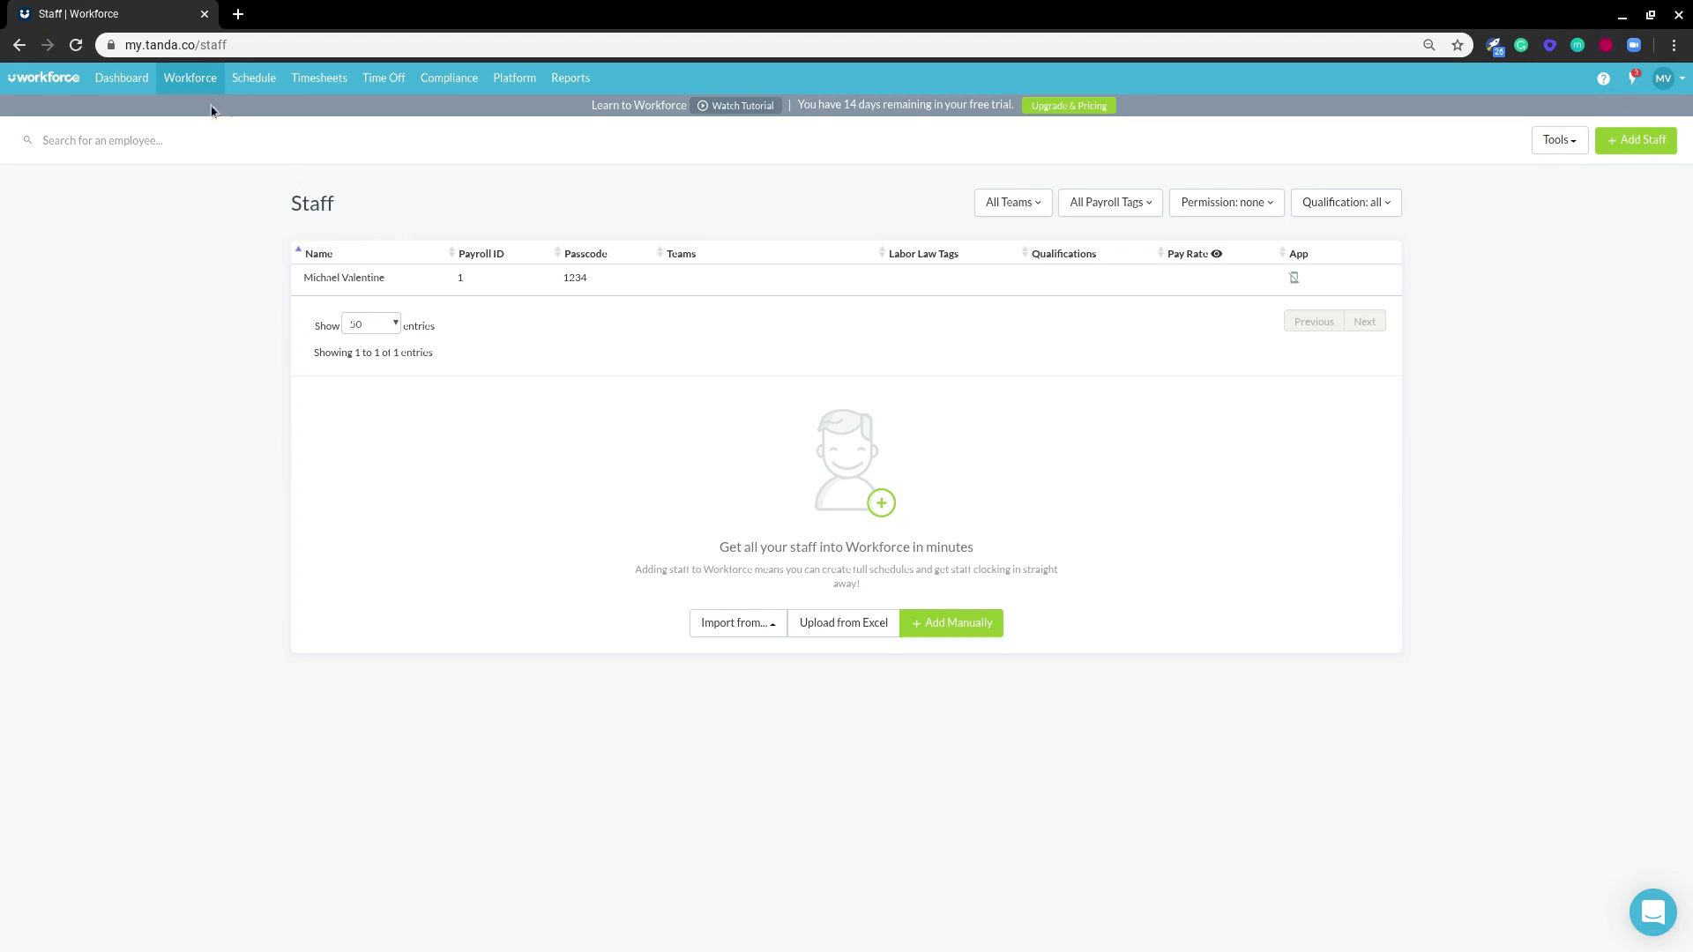
pyautogui.moveTo(194, 88)
pyautogui.click(188, 139)
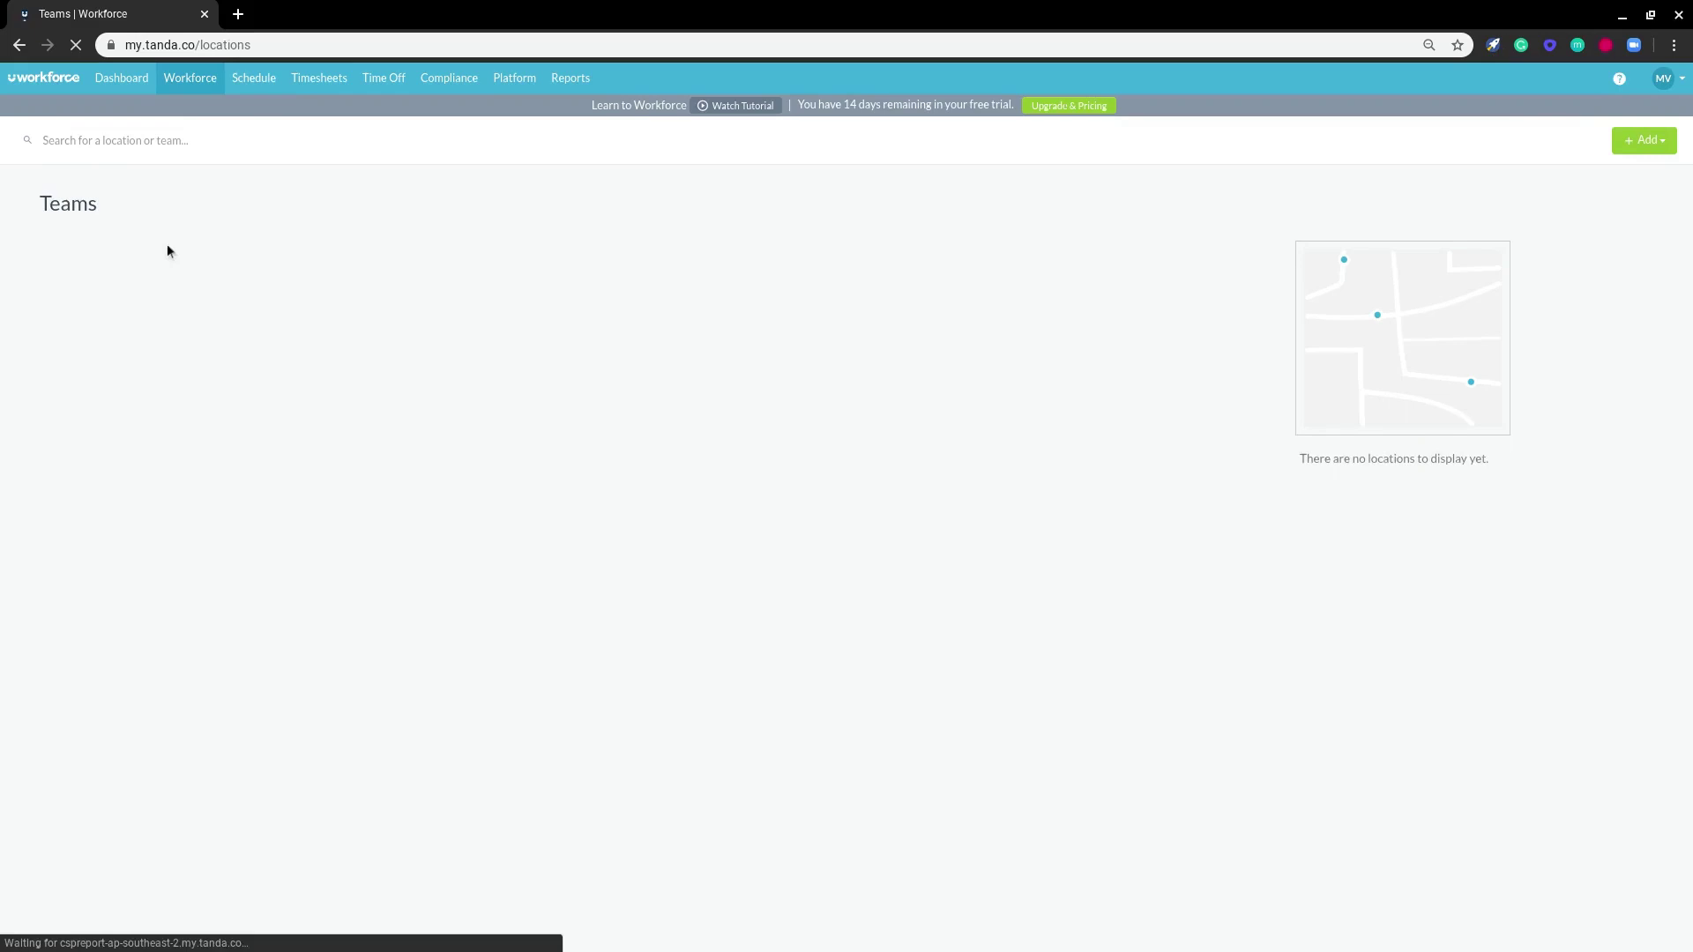
pyautogui.click(1641, 150)
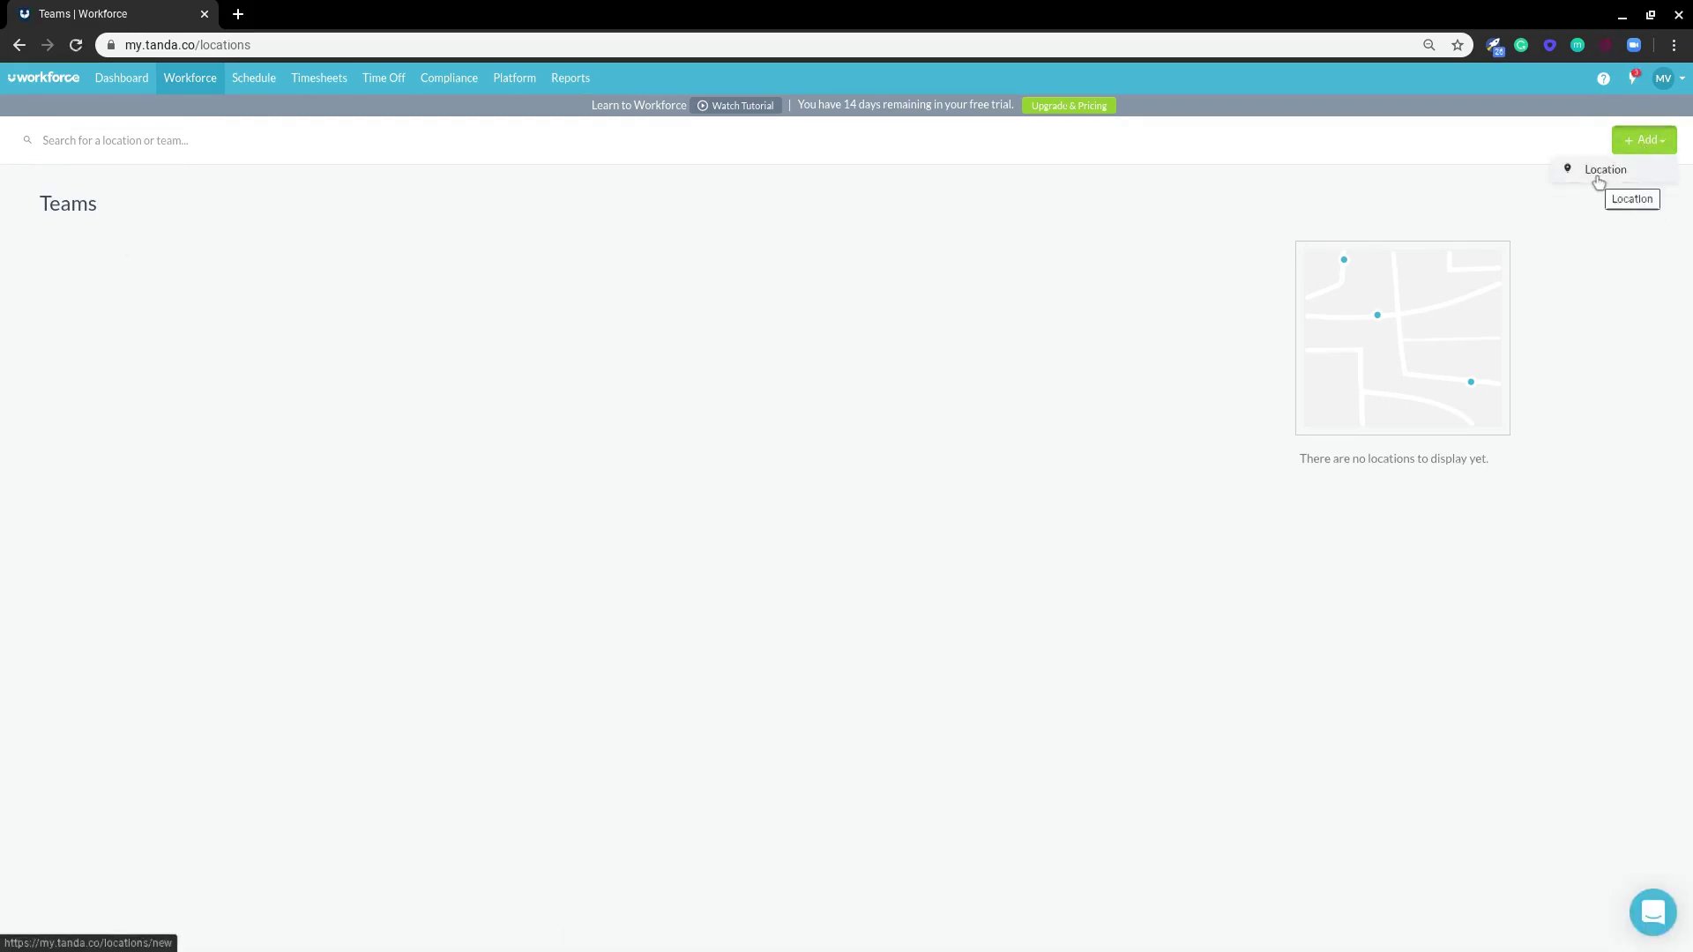
pyautogui.click(1602, 172)
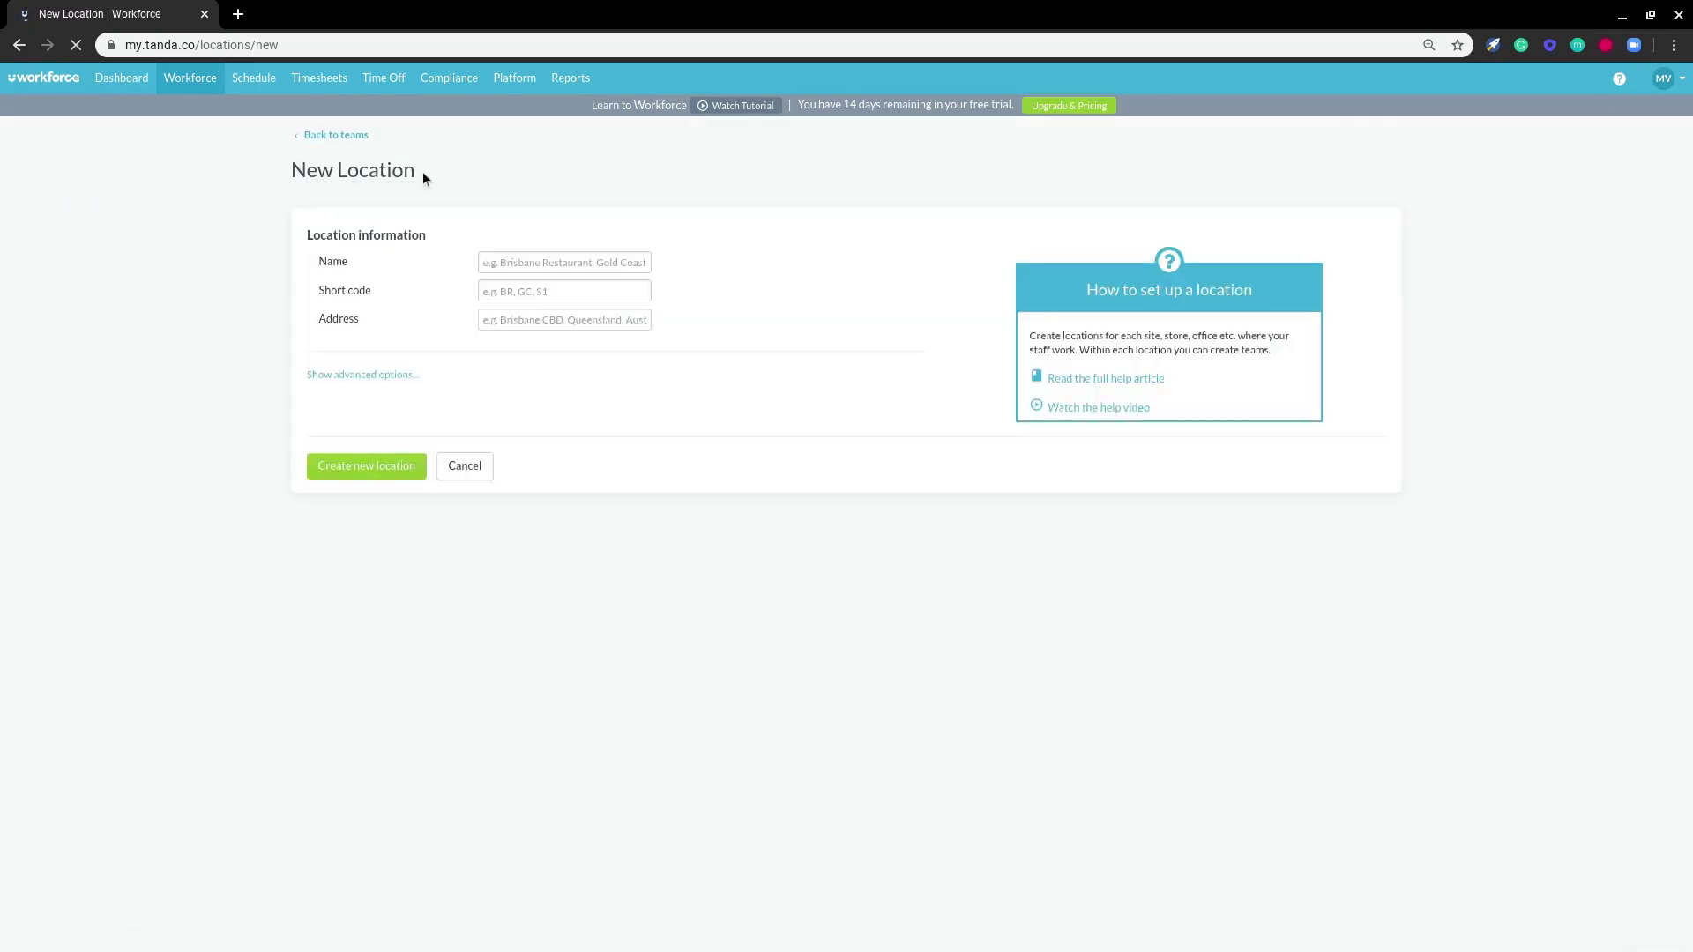
pyautogui.click(535, 275)
pyautogui.write('Workforce')
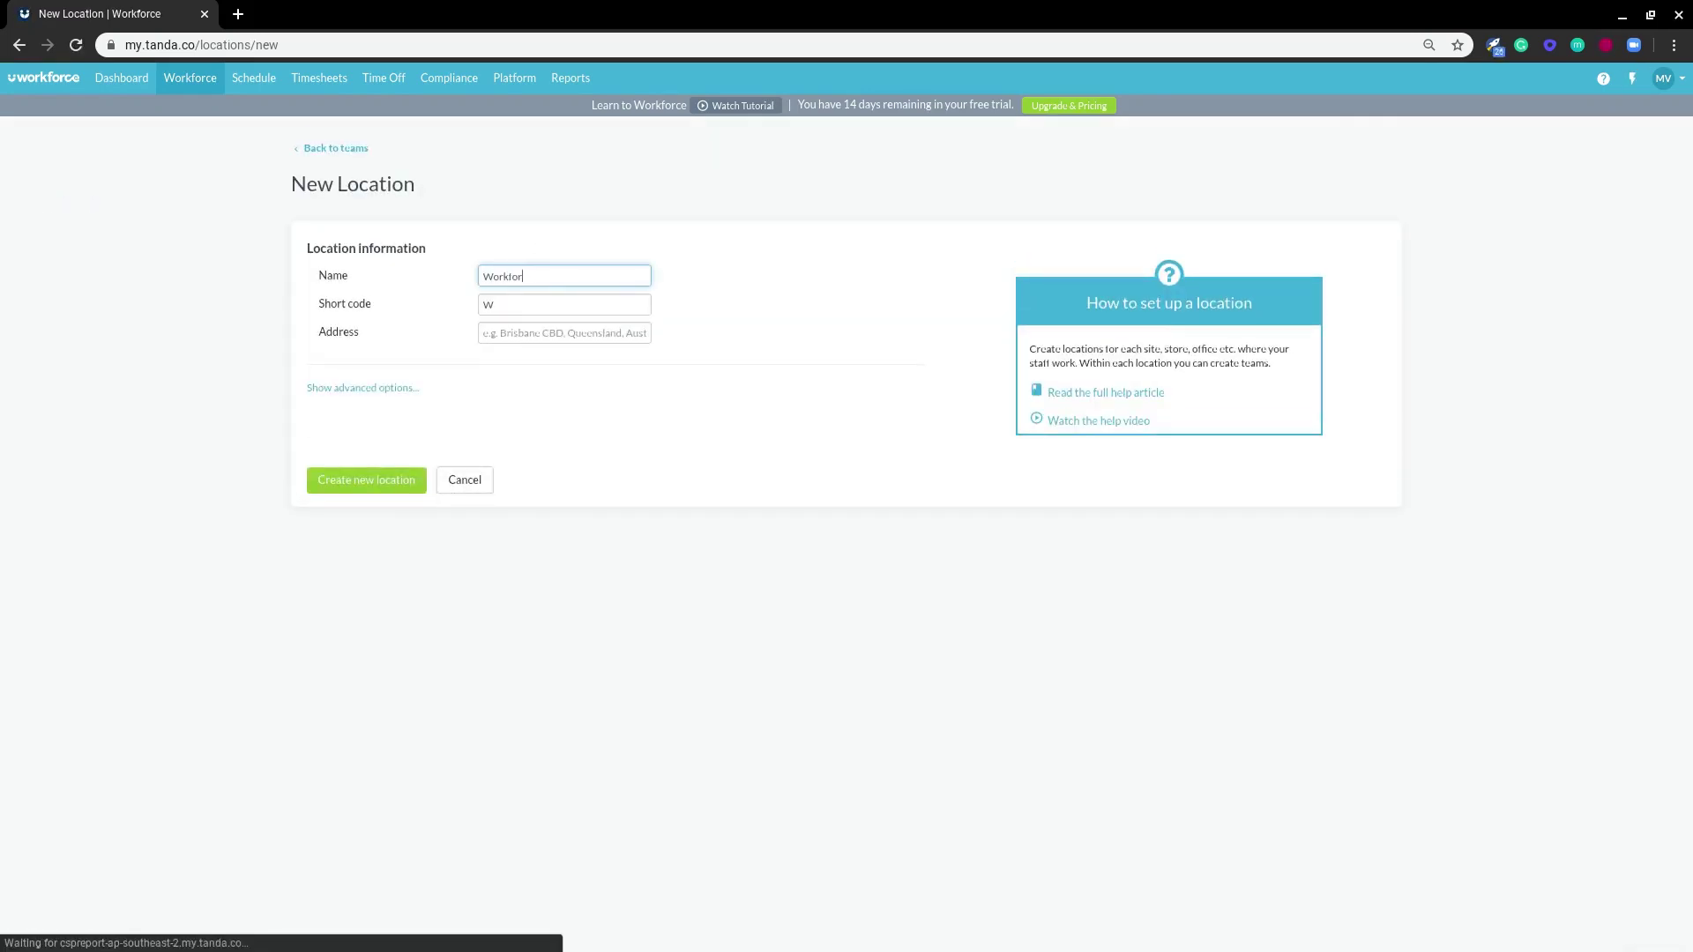
pyautogui.press('Tab')
pyautogui.press('Tab')
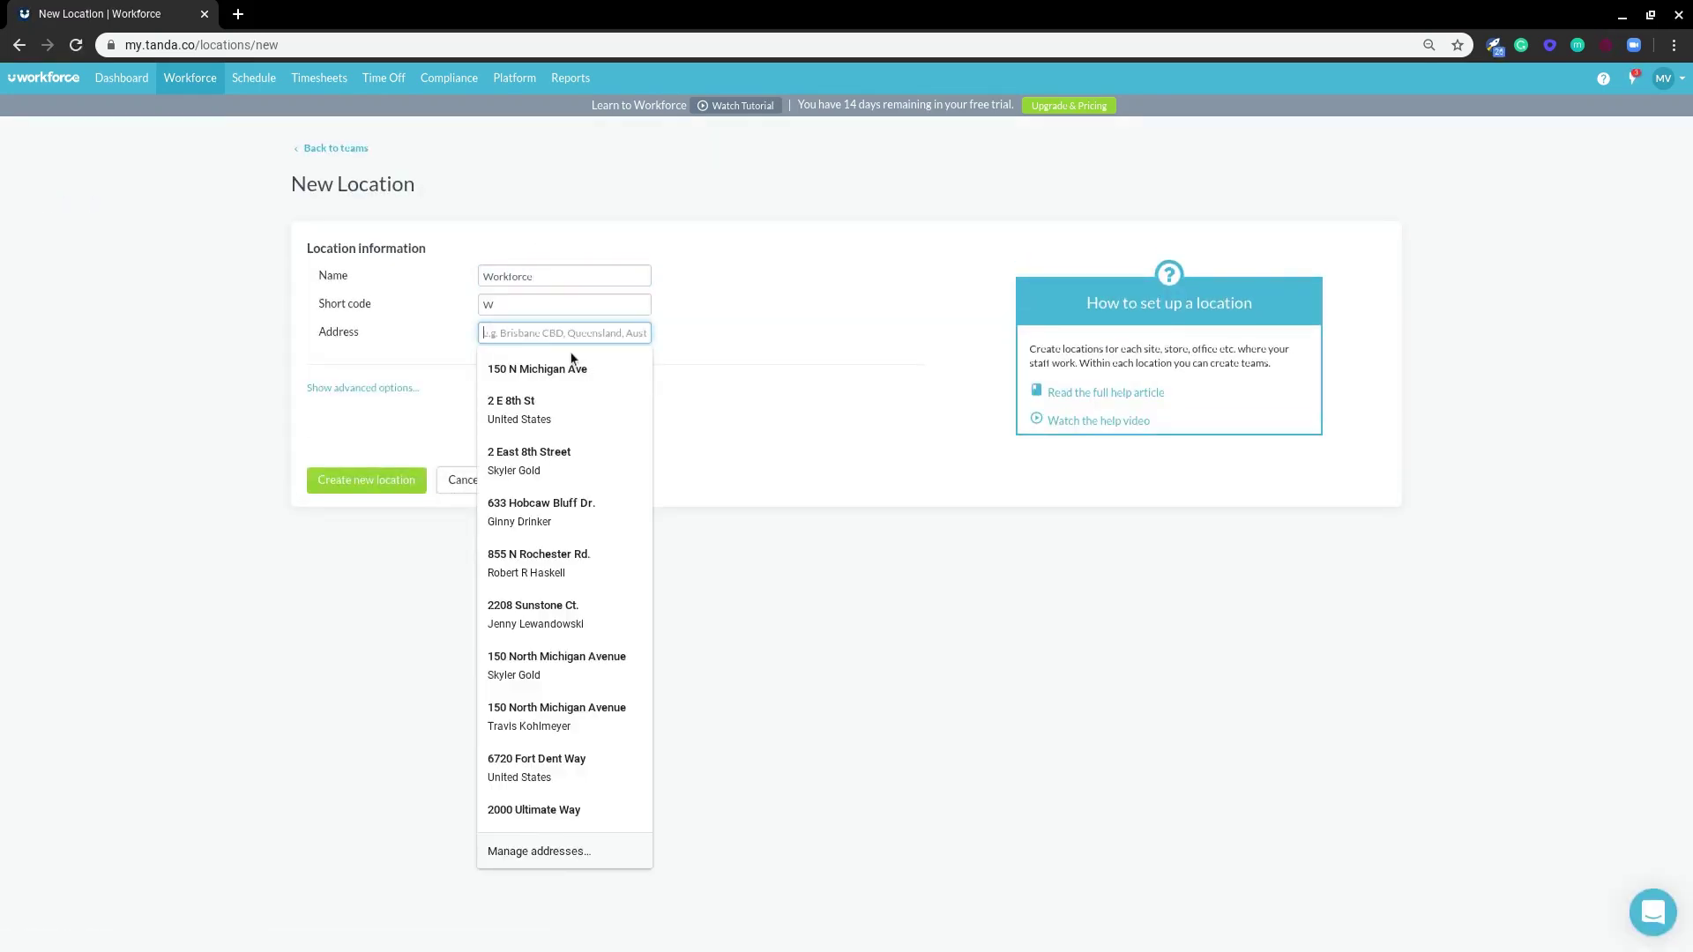
pyautogui.write('150')
pyautogui.click(586, 389)
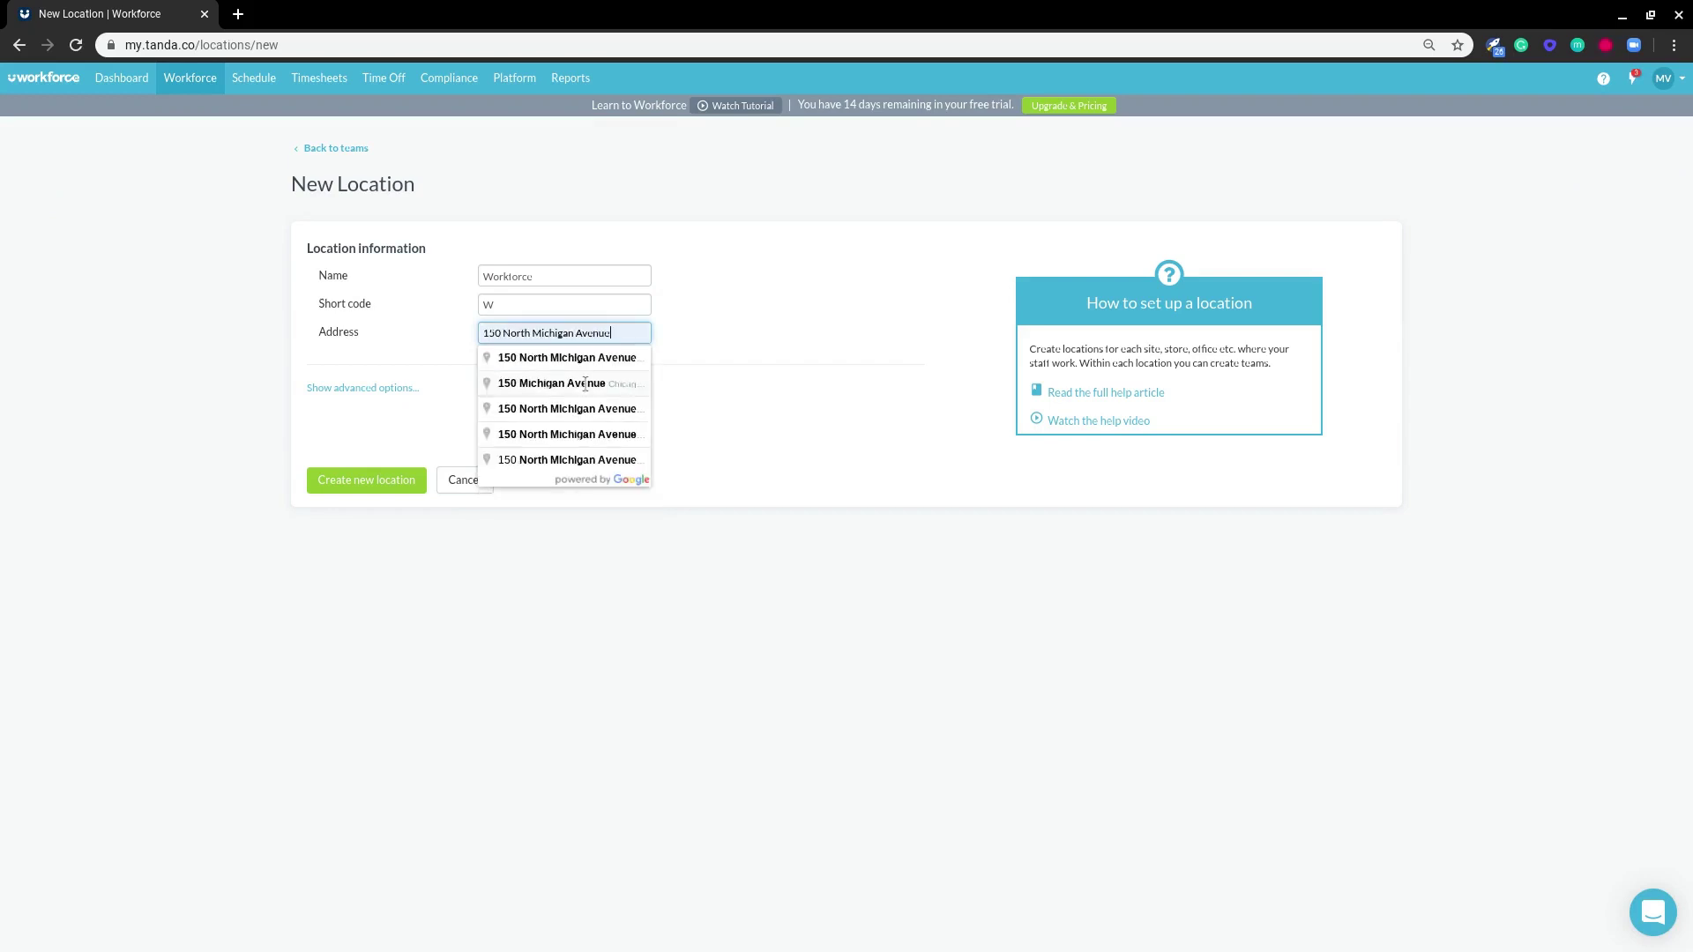
pyautogui.click(586, 373)
pyautogui.click(362, 482)
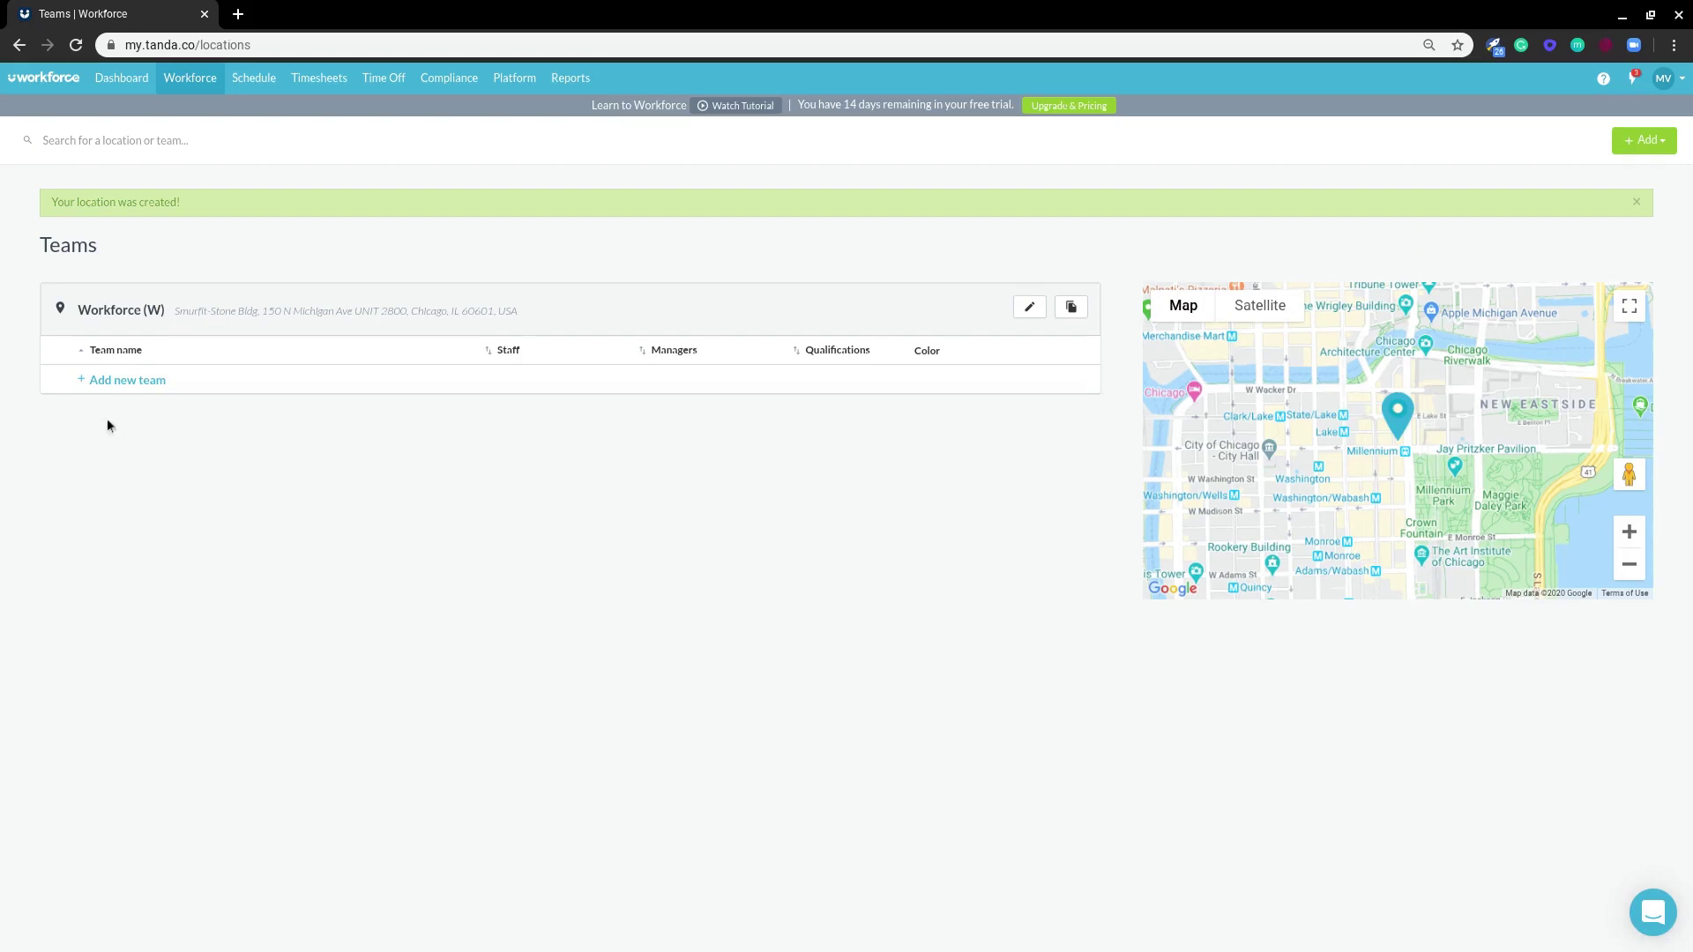
# - Add team 'Office' to the Workforce location, with the employee as staff member and manager
pyautogui.click(123, 381)
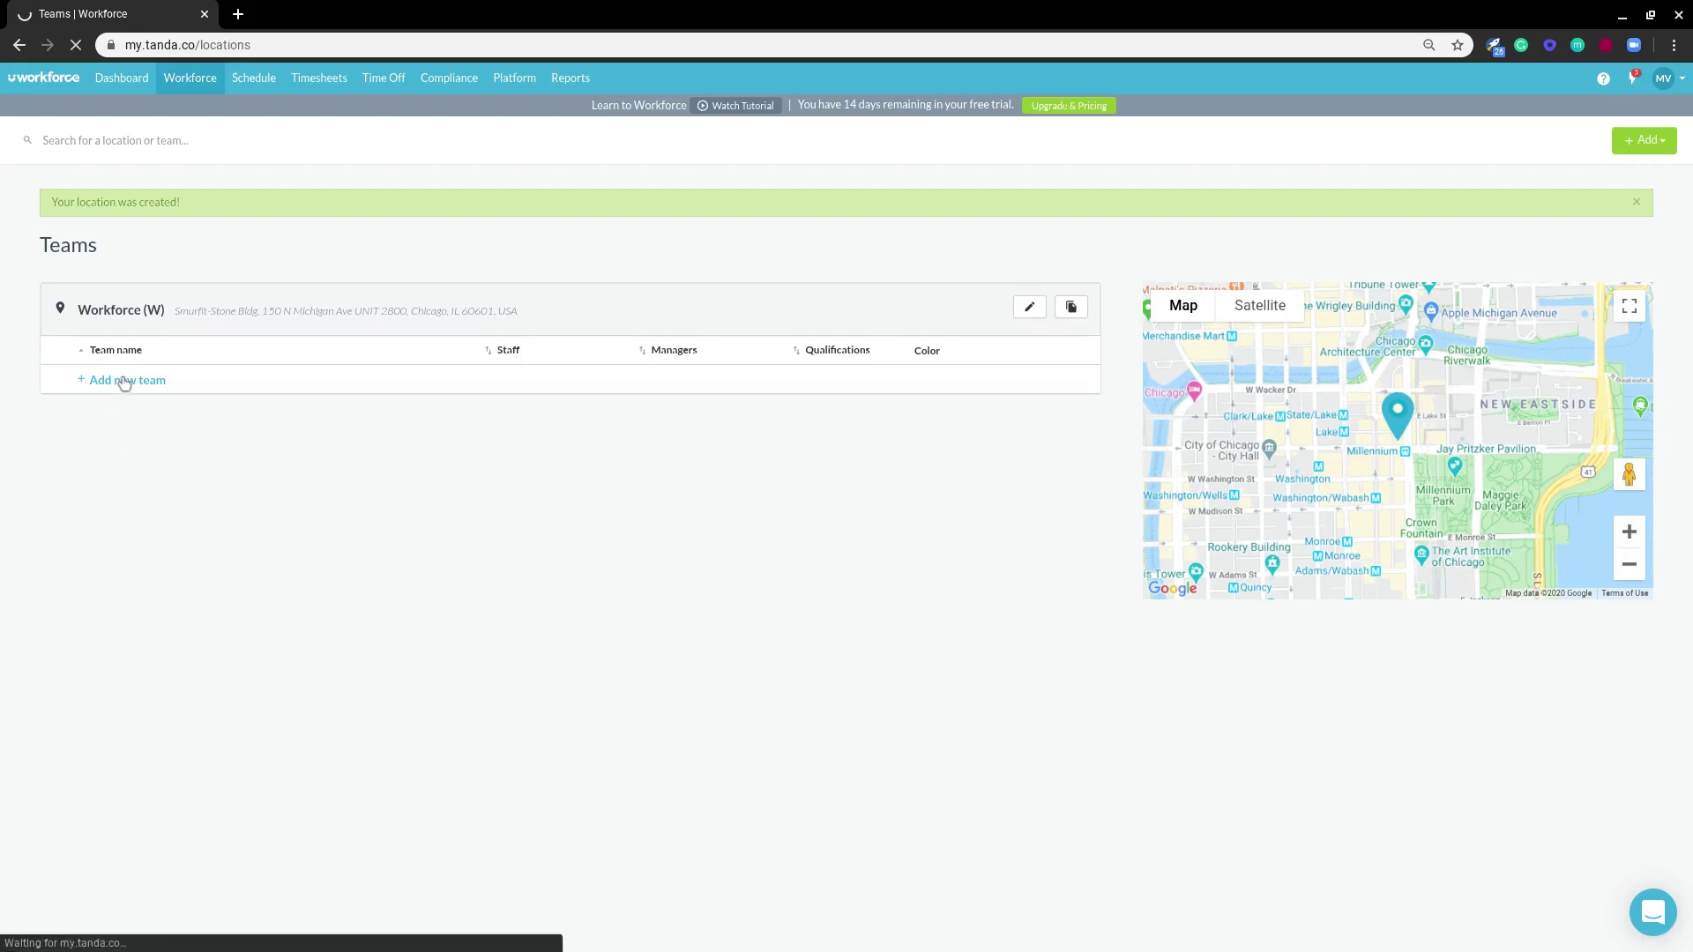
pyautogui.click(441, 357)
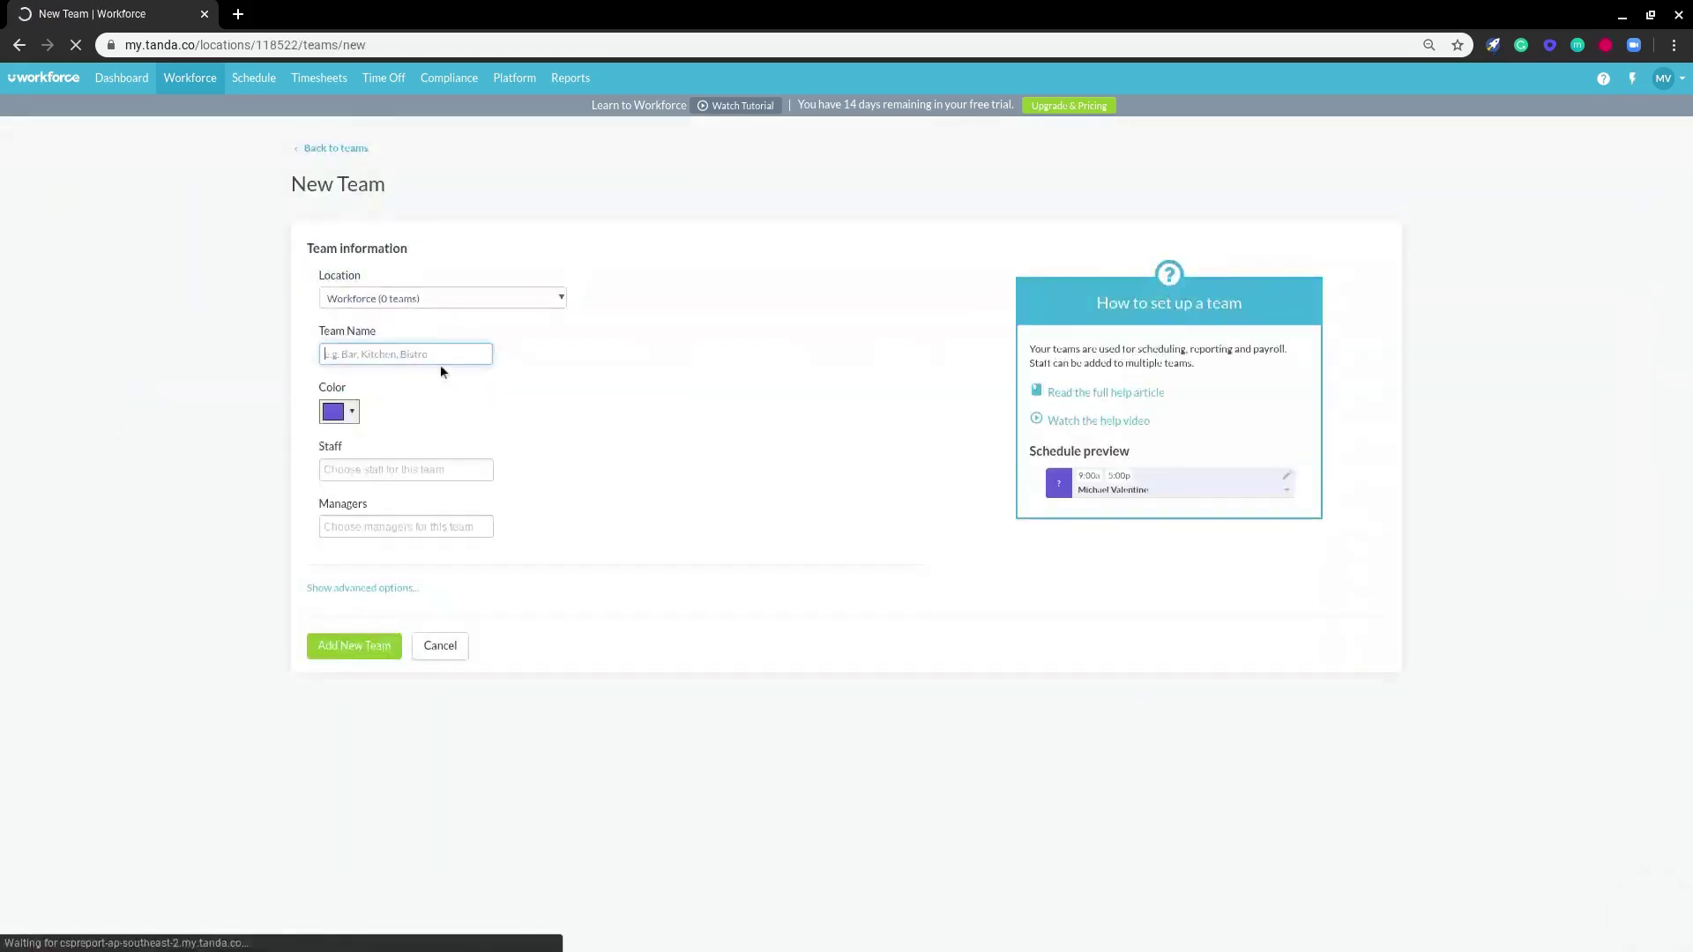
pyautogui.write('De')
pyautogui.press('BackSpace')
pyautogui.press('BackSpace')
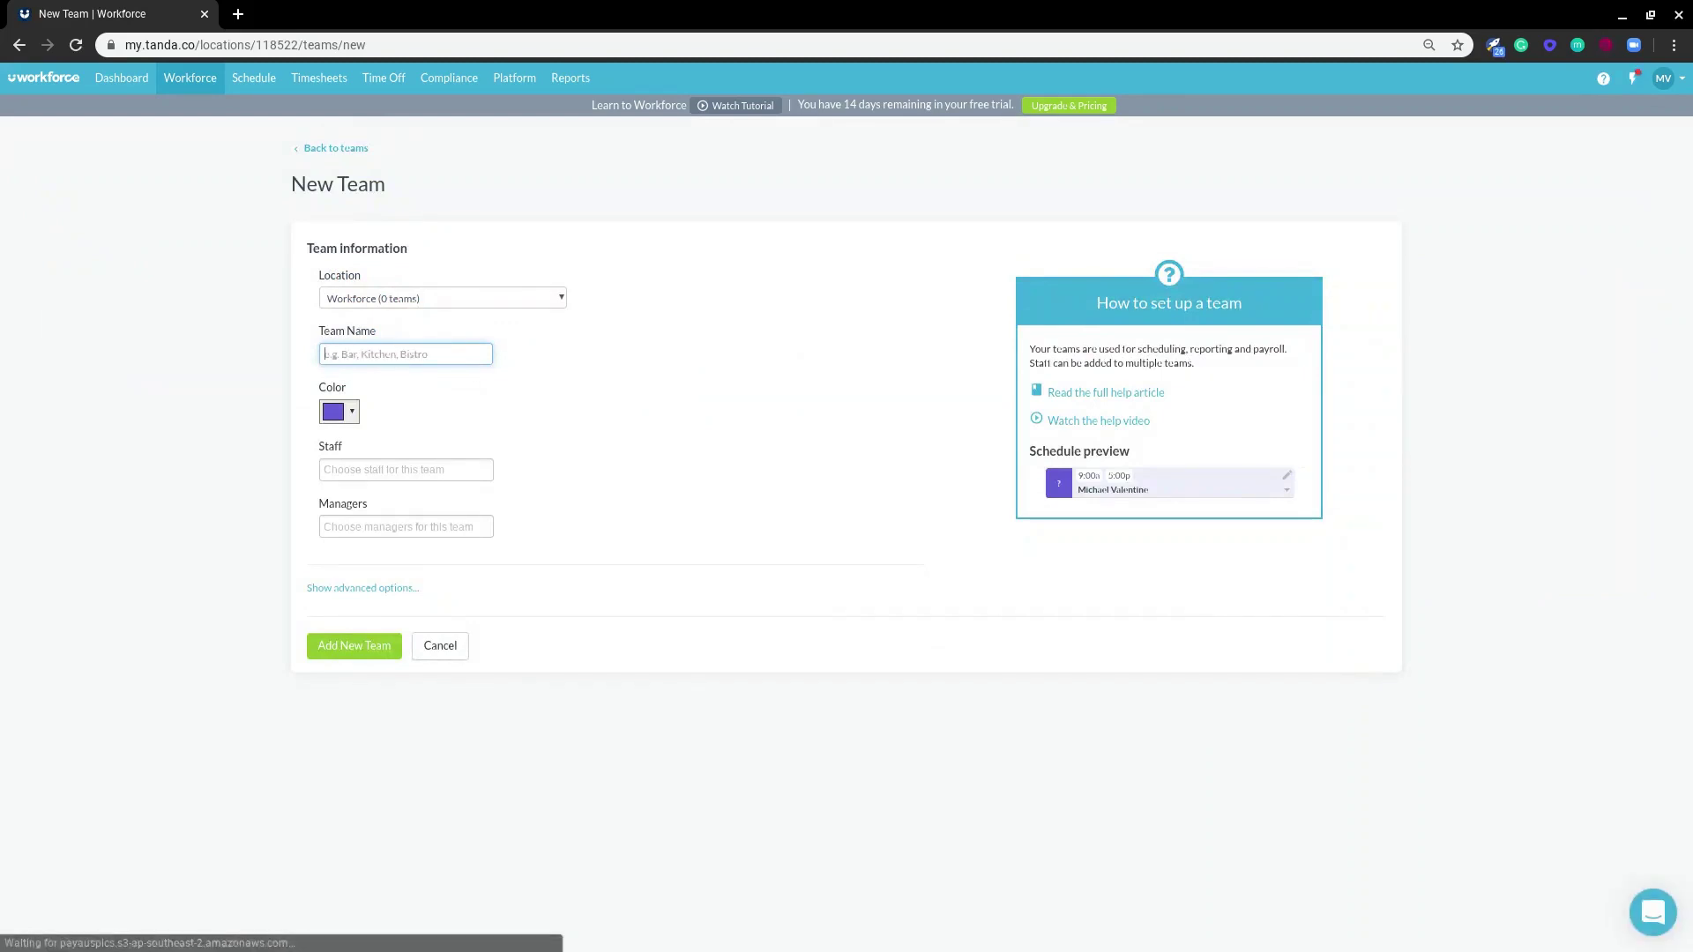
pyautogui.write('Office')
pyautogui.click(406, 469)
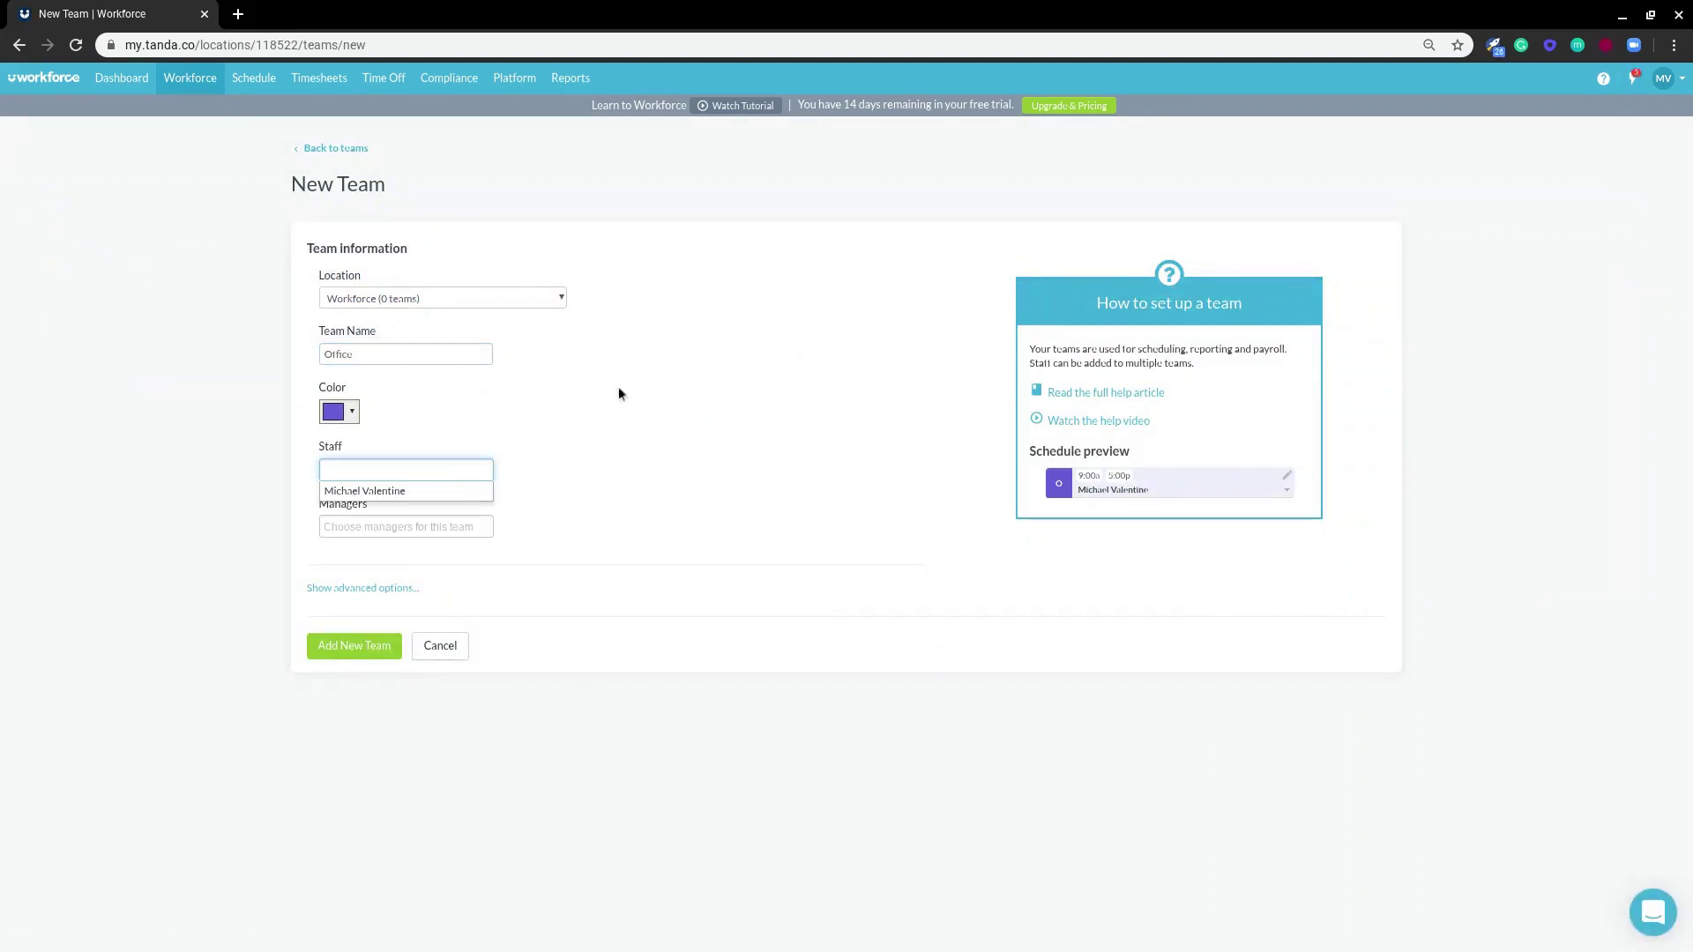
pyautogui.click(397, 490)
pyautogui.click(416, 527)
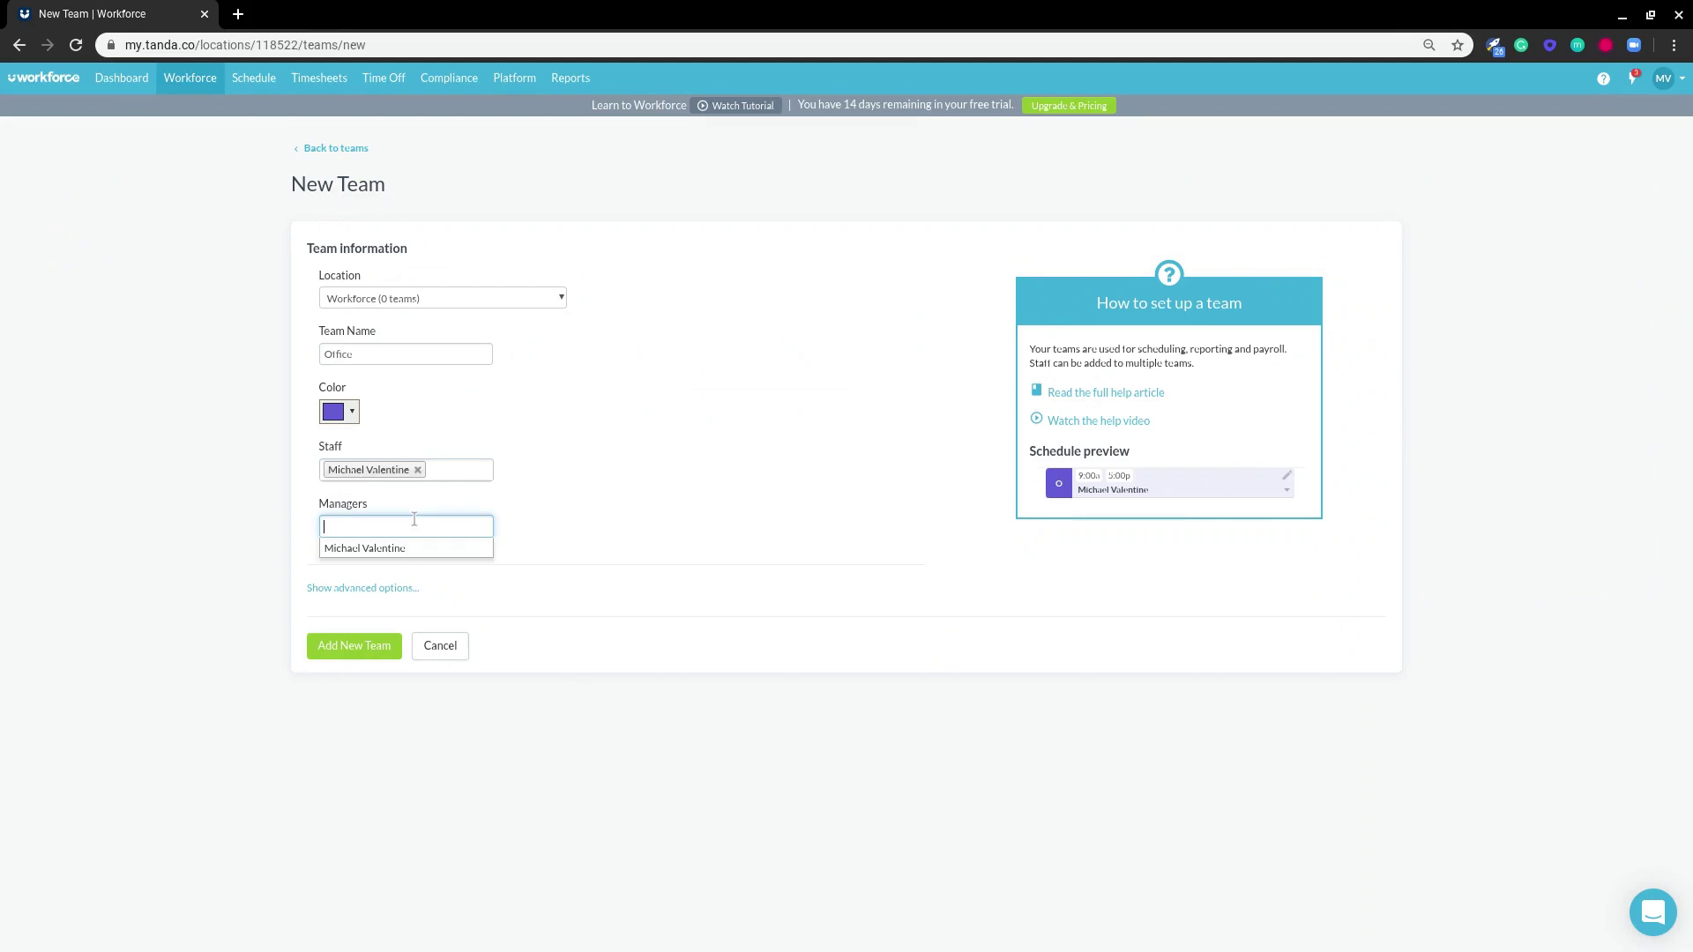
pyautogui.click(396, 548)
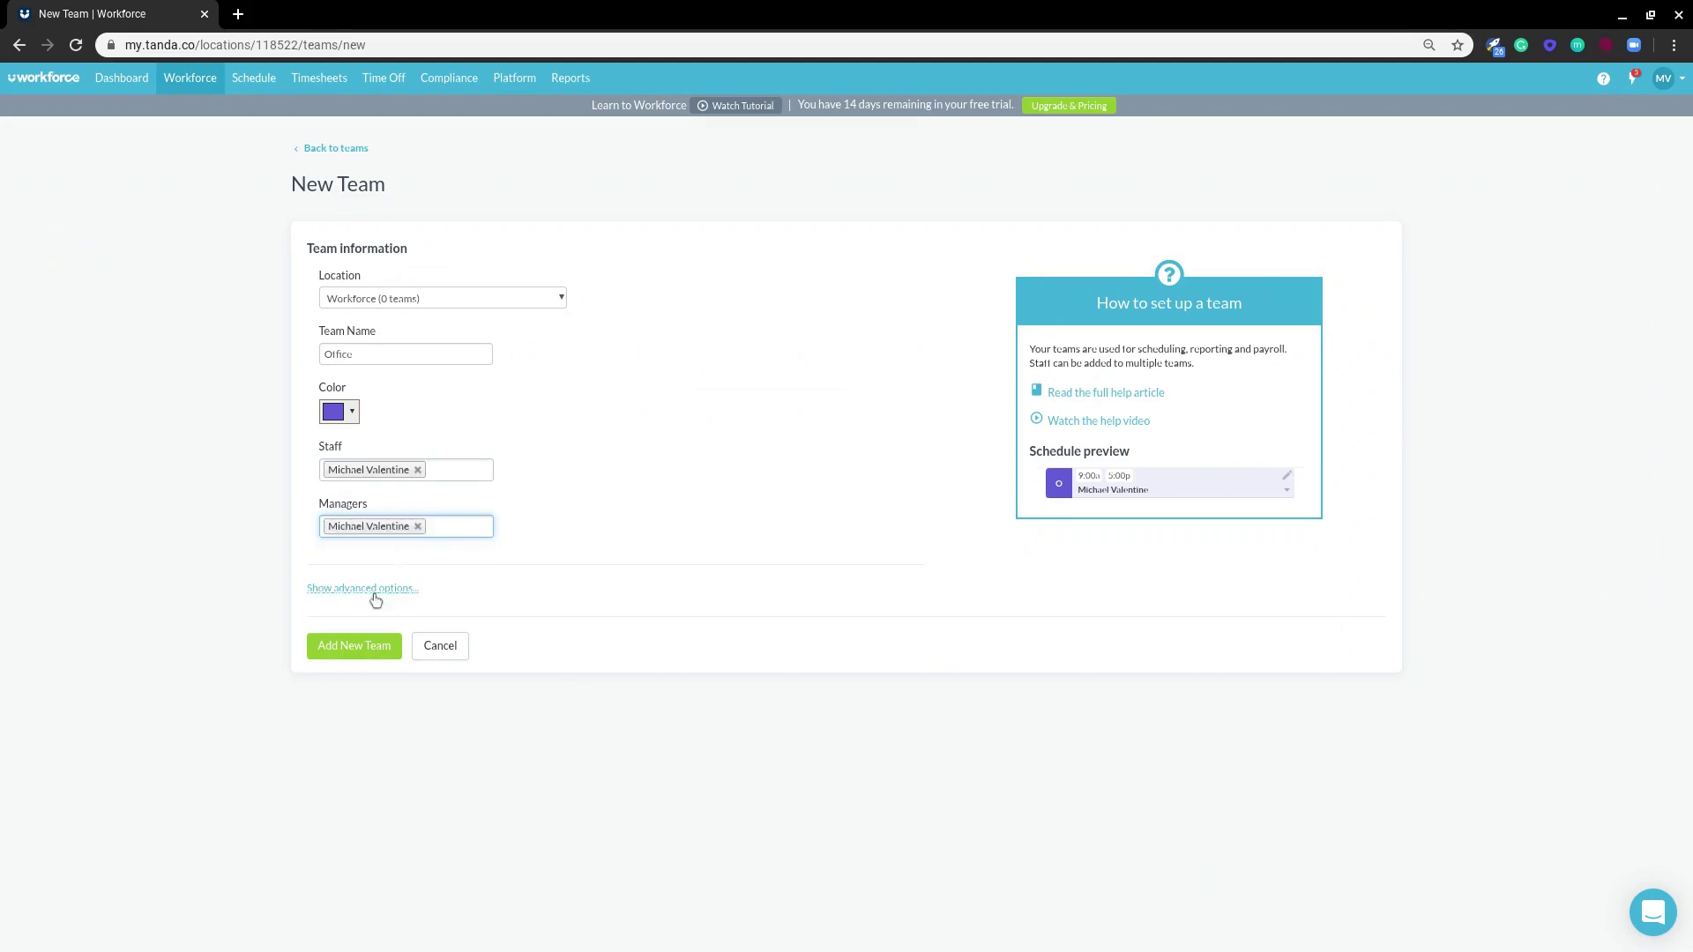
pyautogui.click(355, 646)
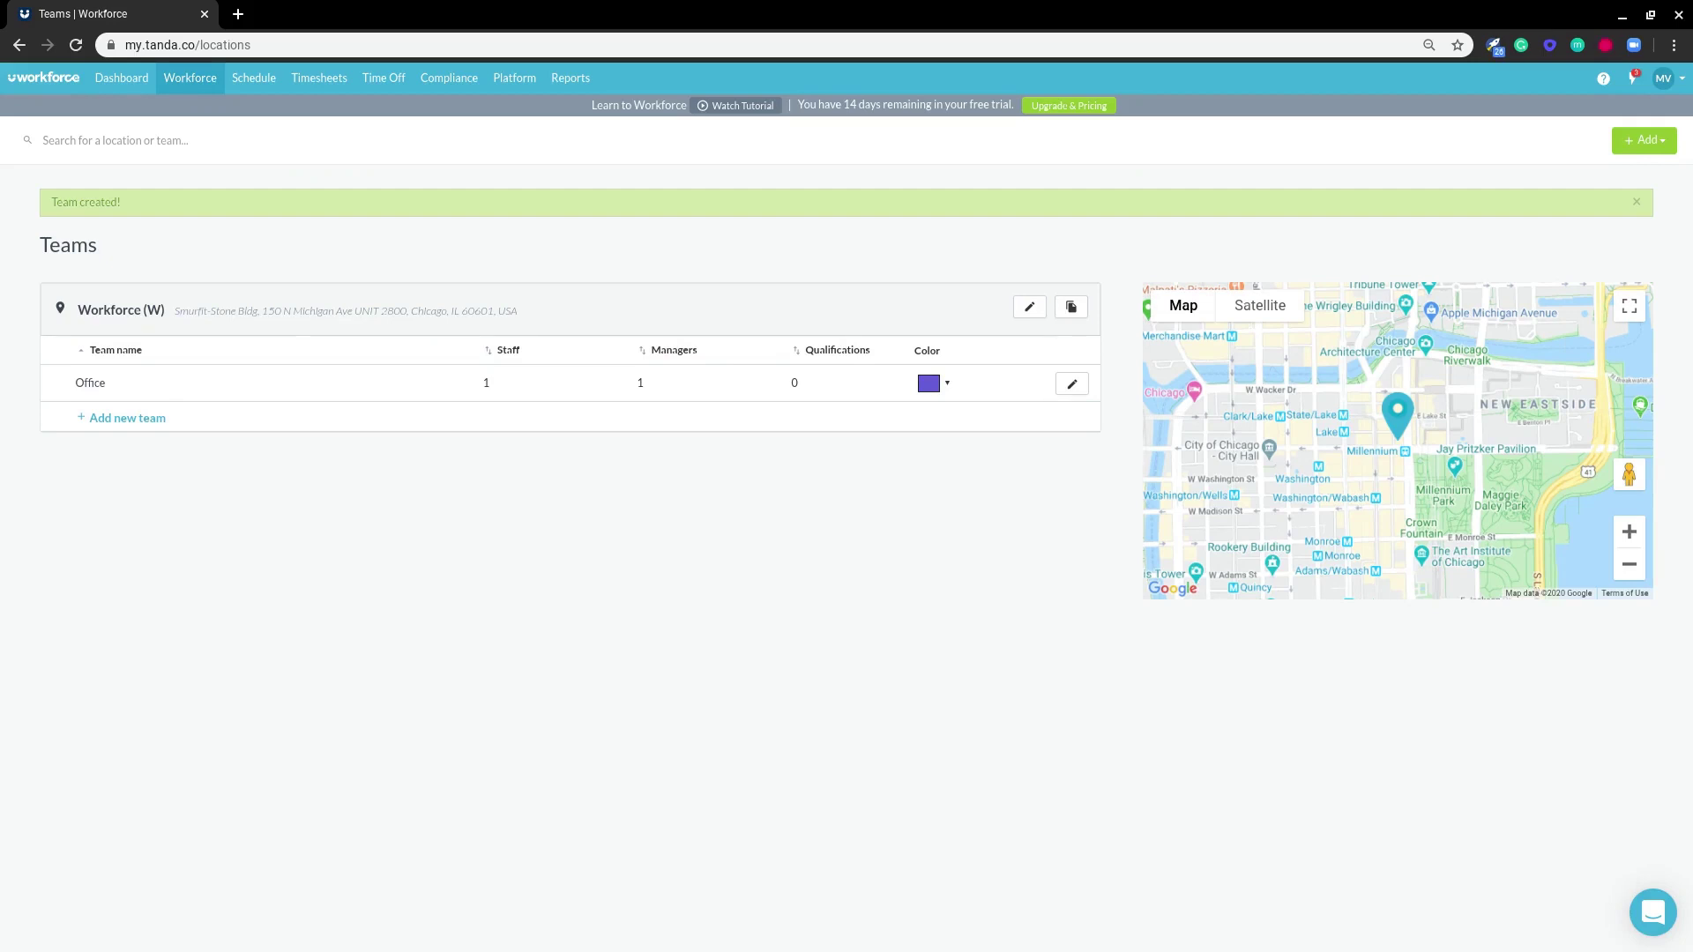
# - In the weekly schedule, start a new Thu 2 Apr shift for the employee
pyautogui.click(251, 108)
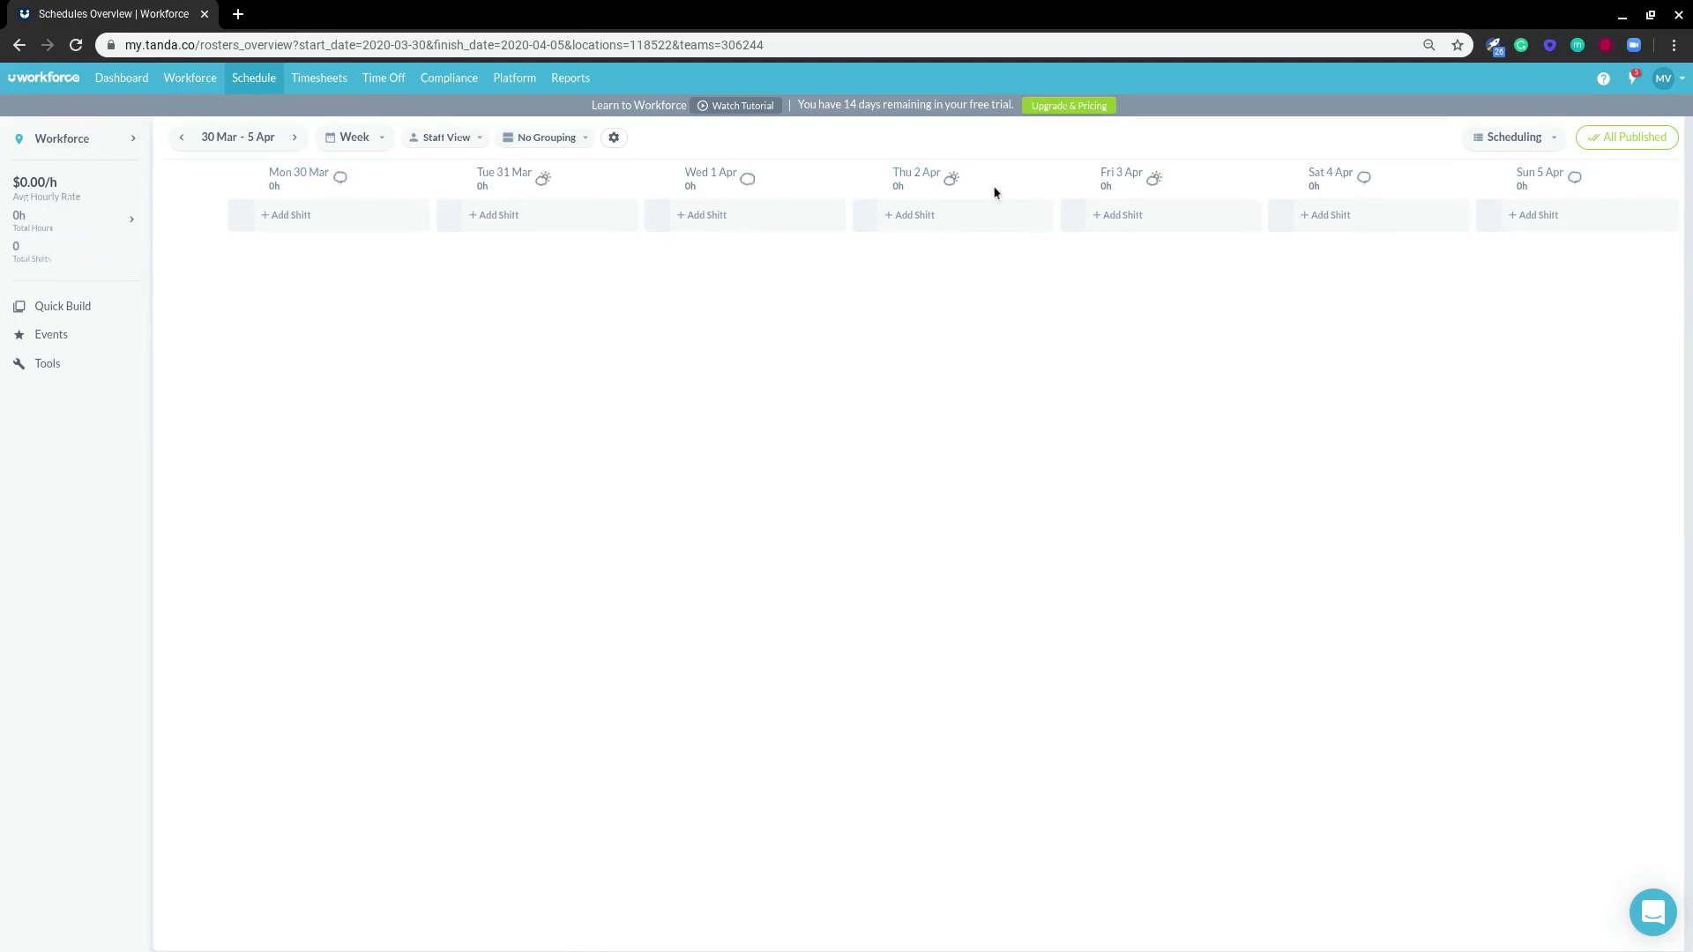
pyautogui.click(353, 141)
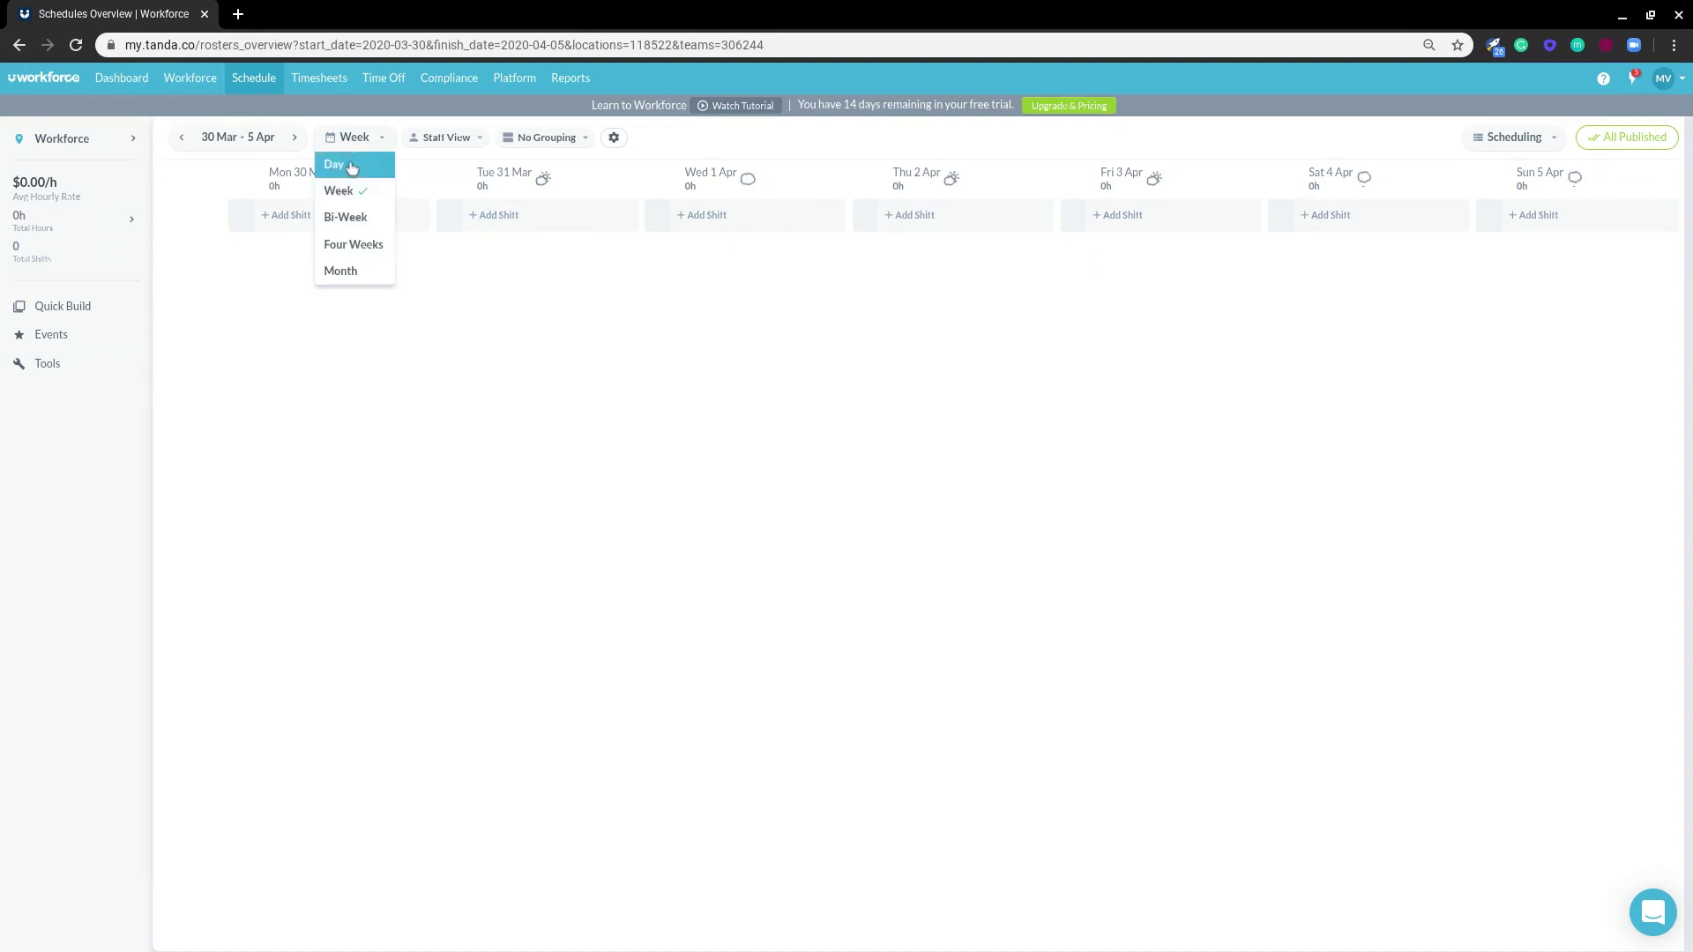
pyautogui.click(1009, 136)
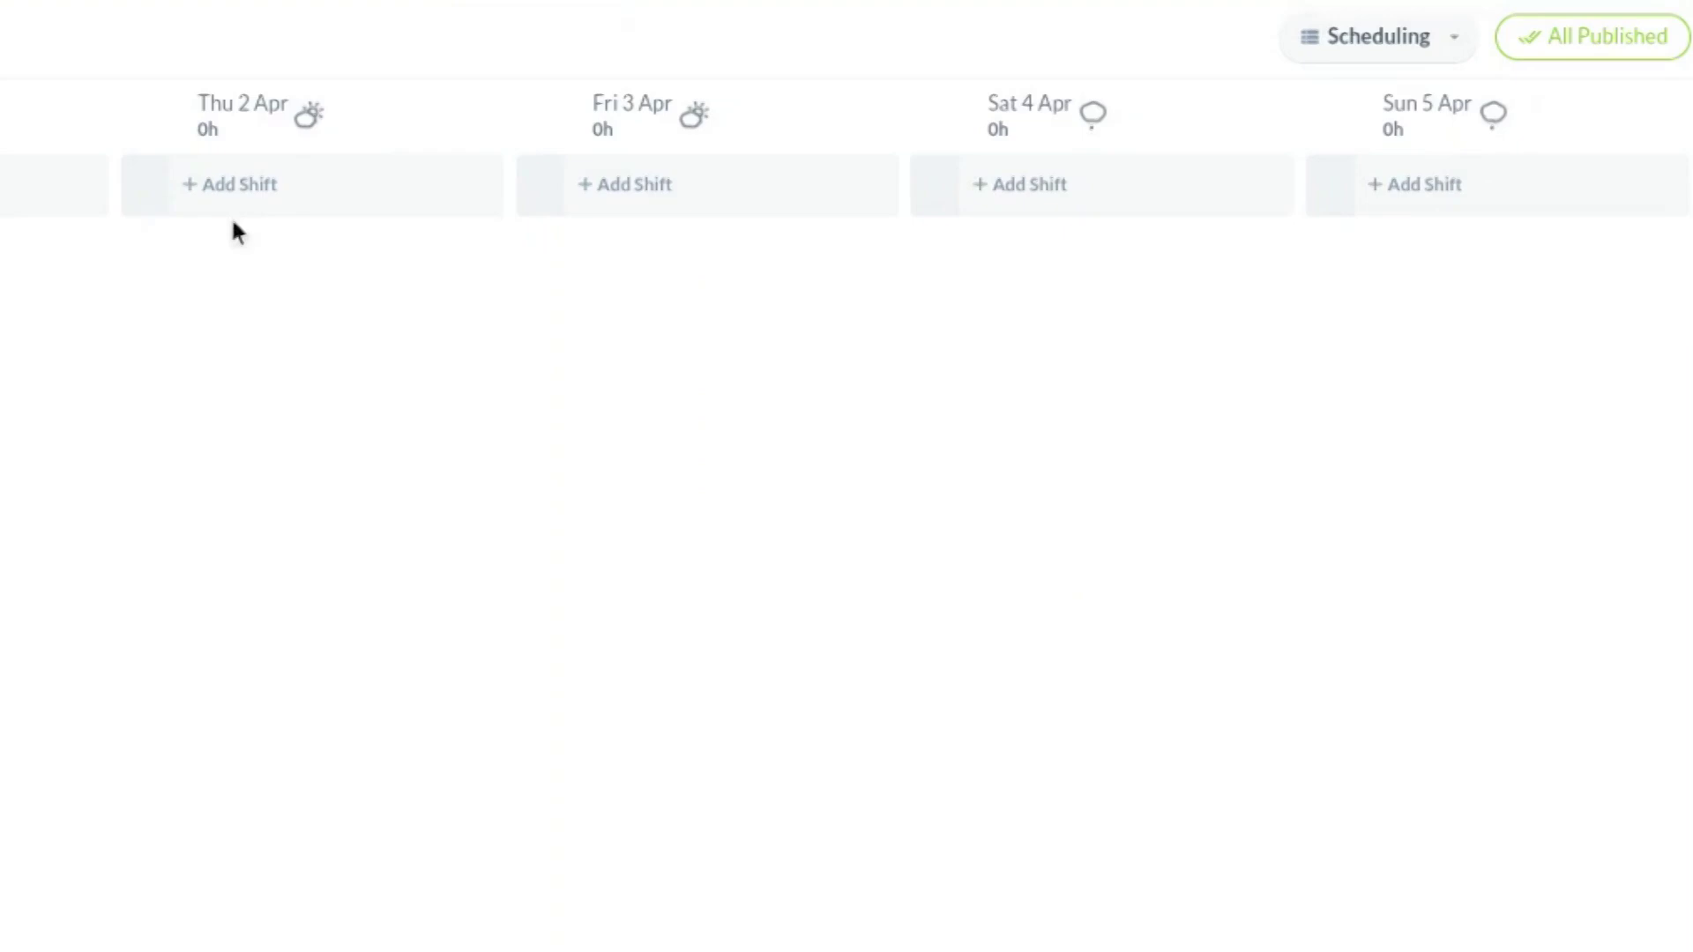
pyautogui.click(244, 196)
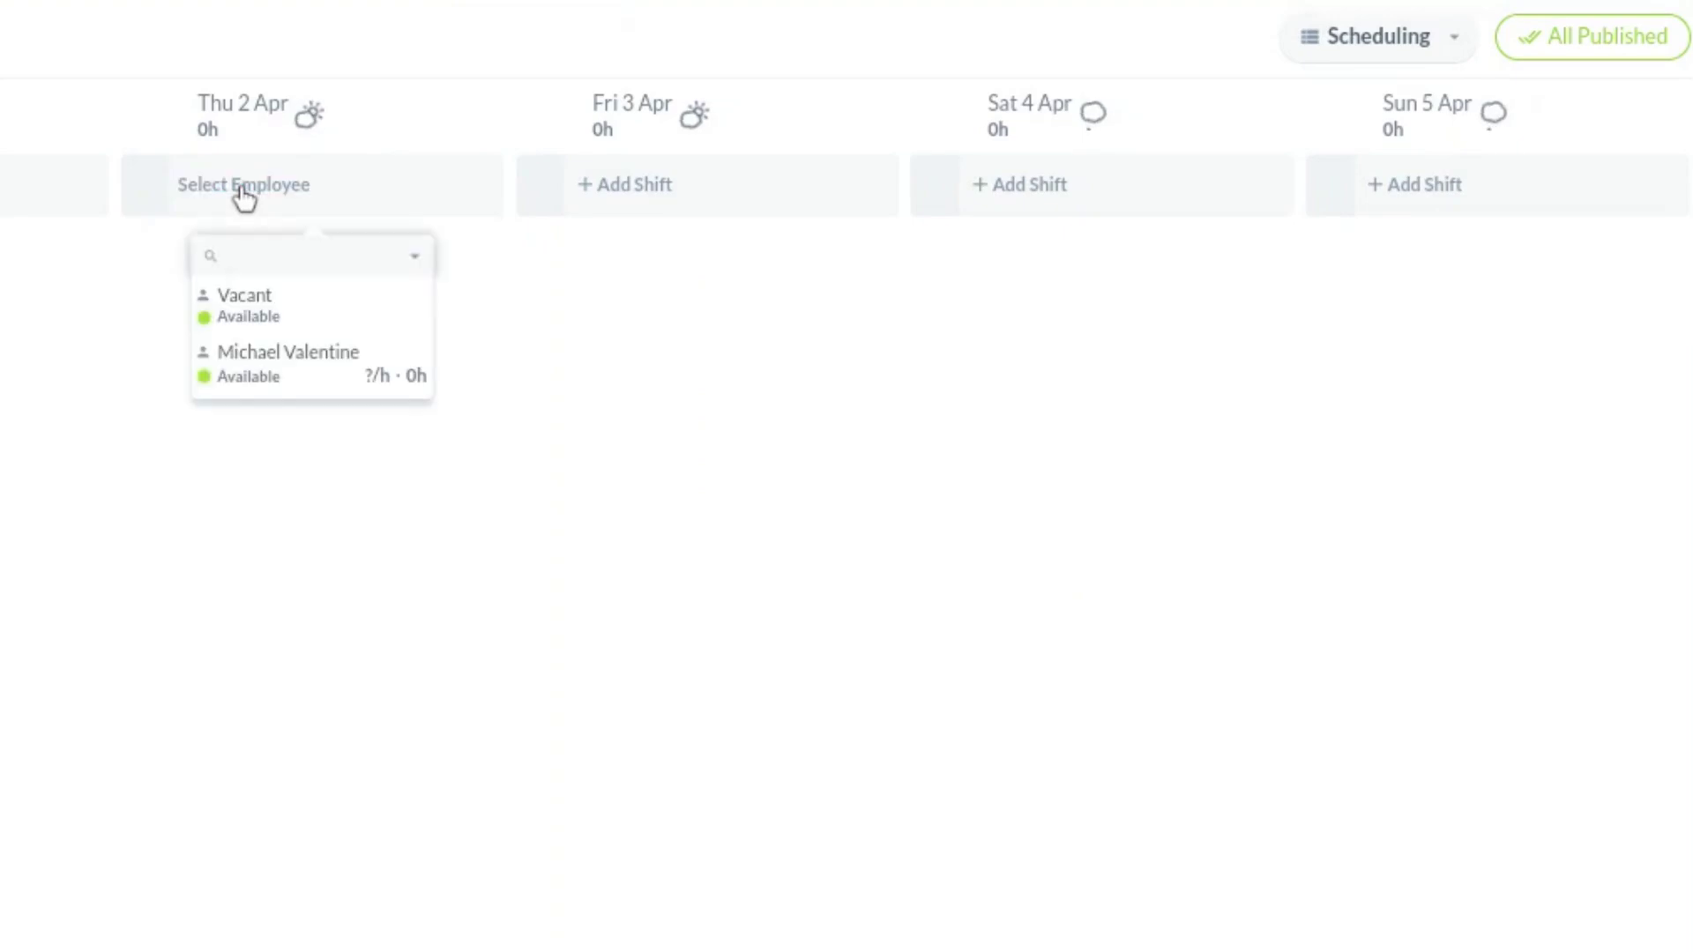
pyautogui.click(264, 377)
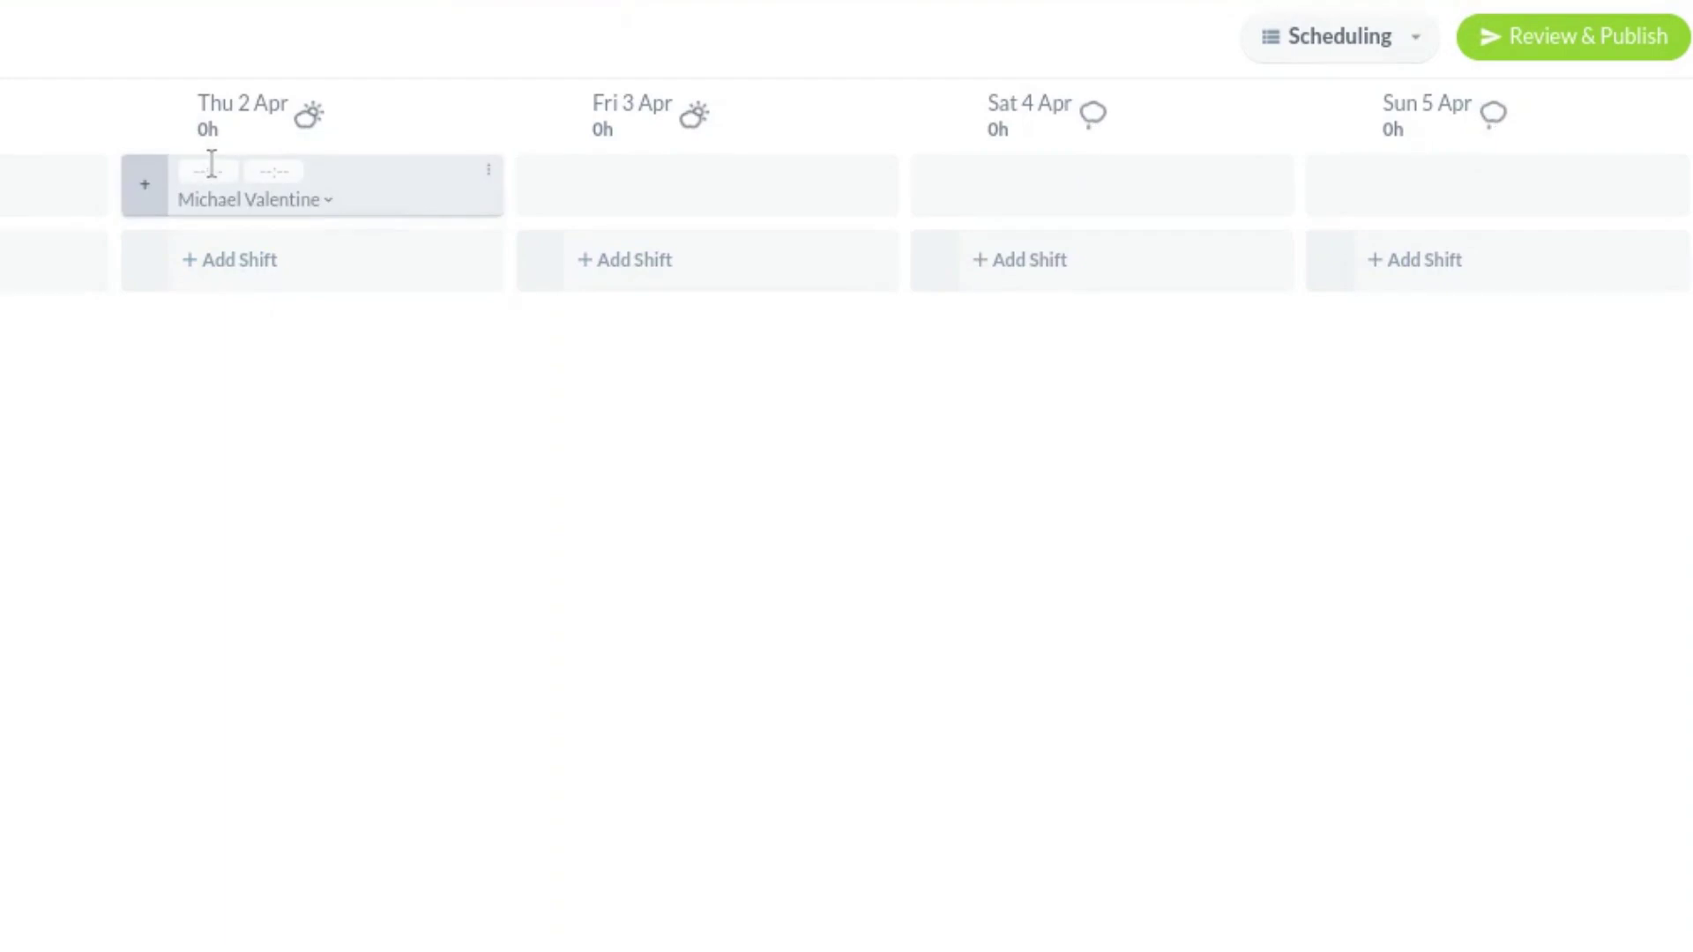
# - Set the shift to 7a–3p on the Office team and move it to Sat 4 Apr
pyautogui.click(213, 167)
pyautogui.write('7a')
pyautogui.press('Tab')
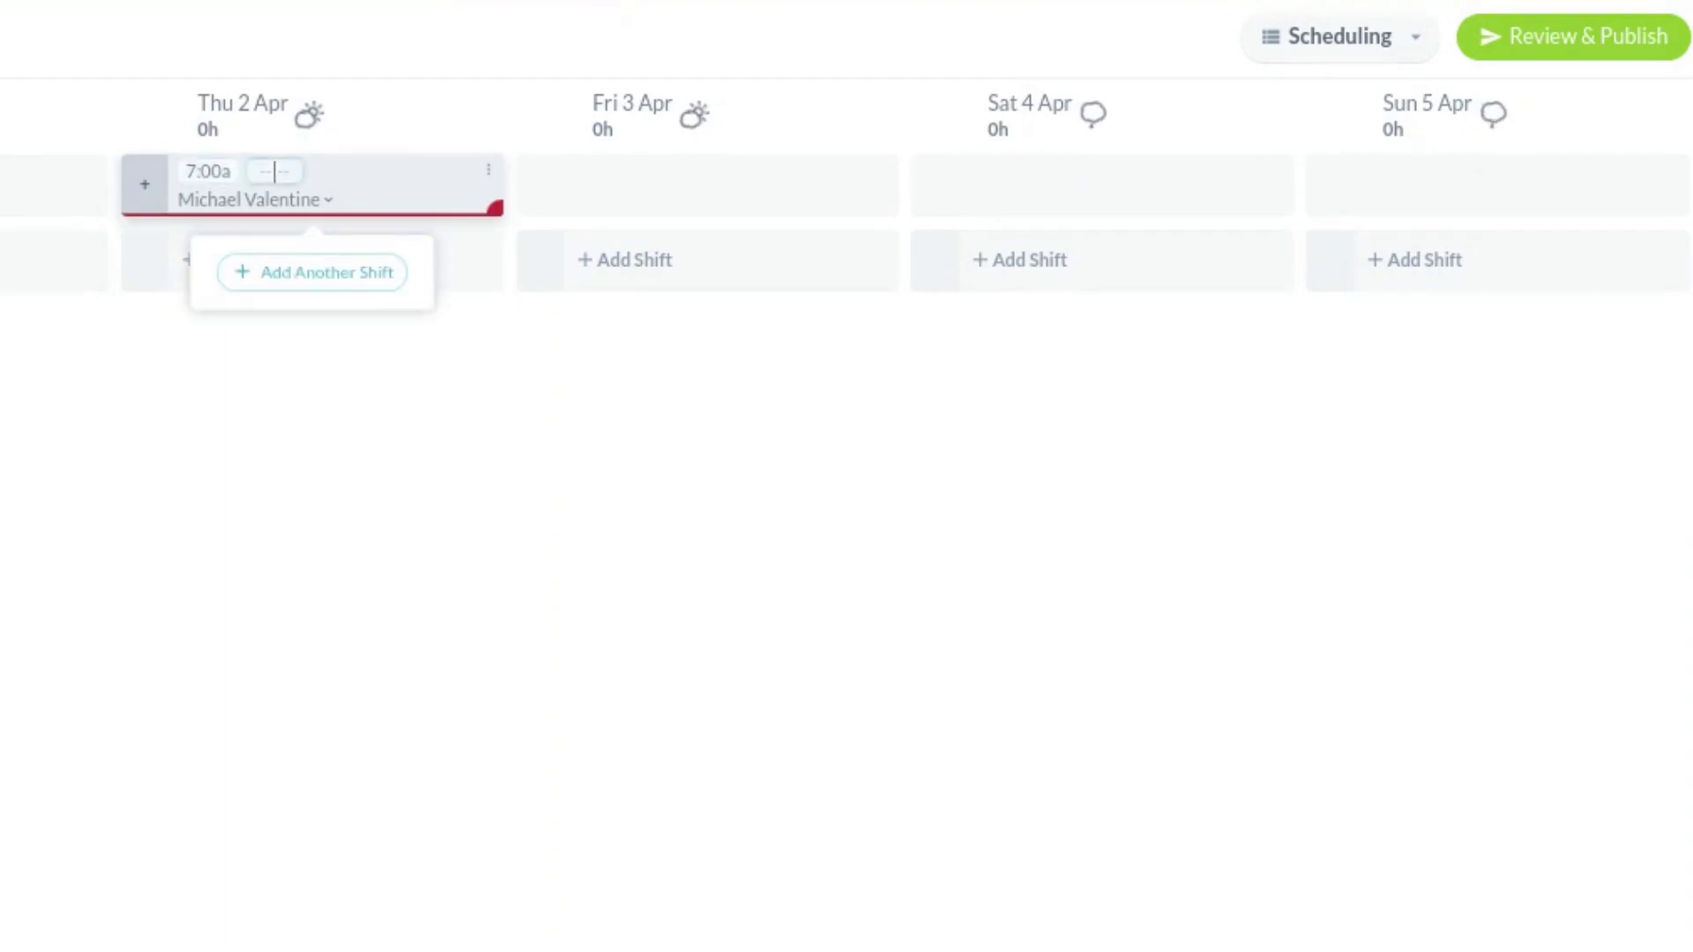
pyautogui.write('3p')
pyautogui.press('Tab')
pyautogui.click(145, 187)
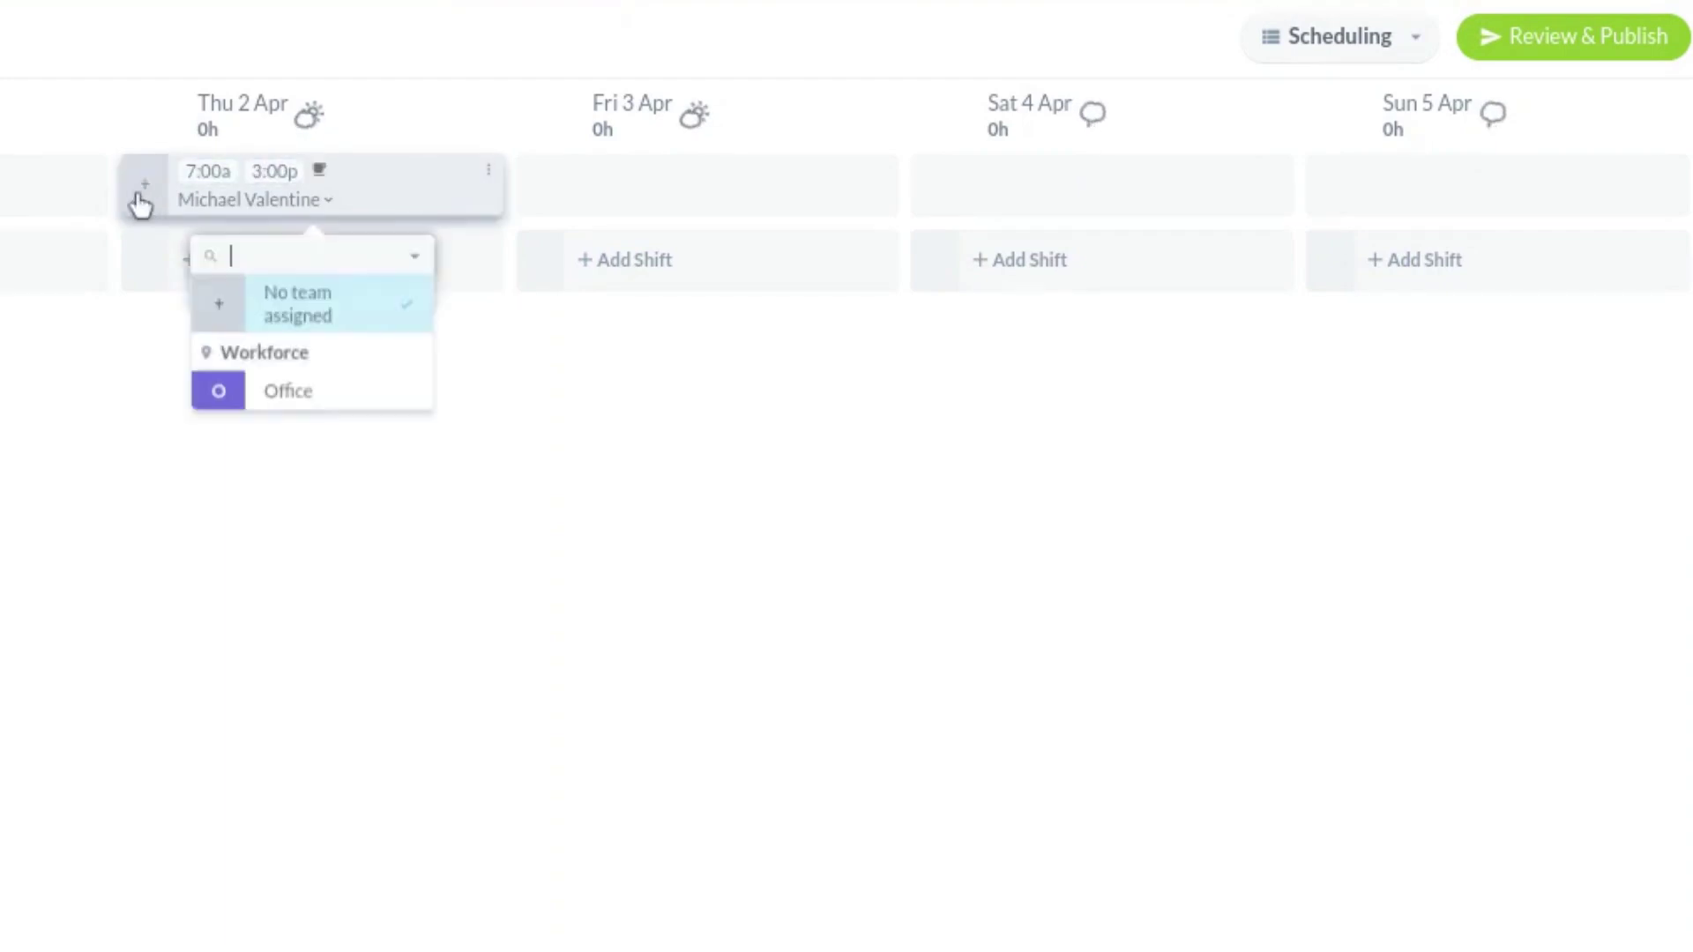
pyautogui.click(287, 399)
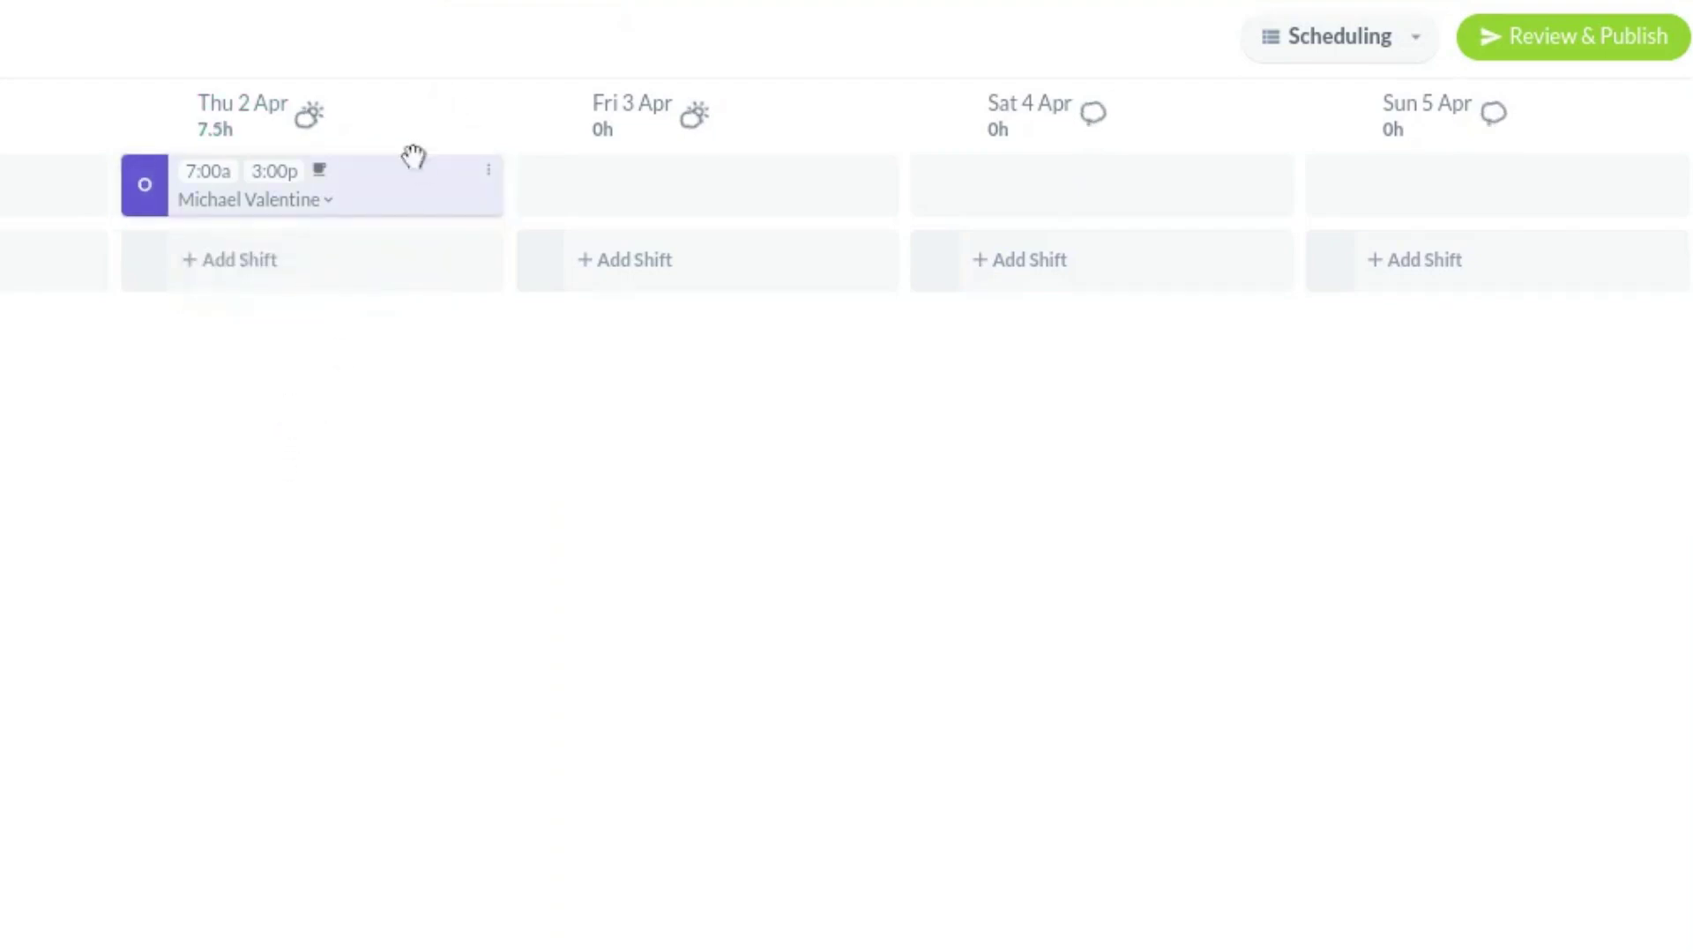
pyautogui.moveTo(405, 170); pyautogui.dragTo(817, 167)
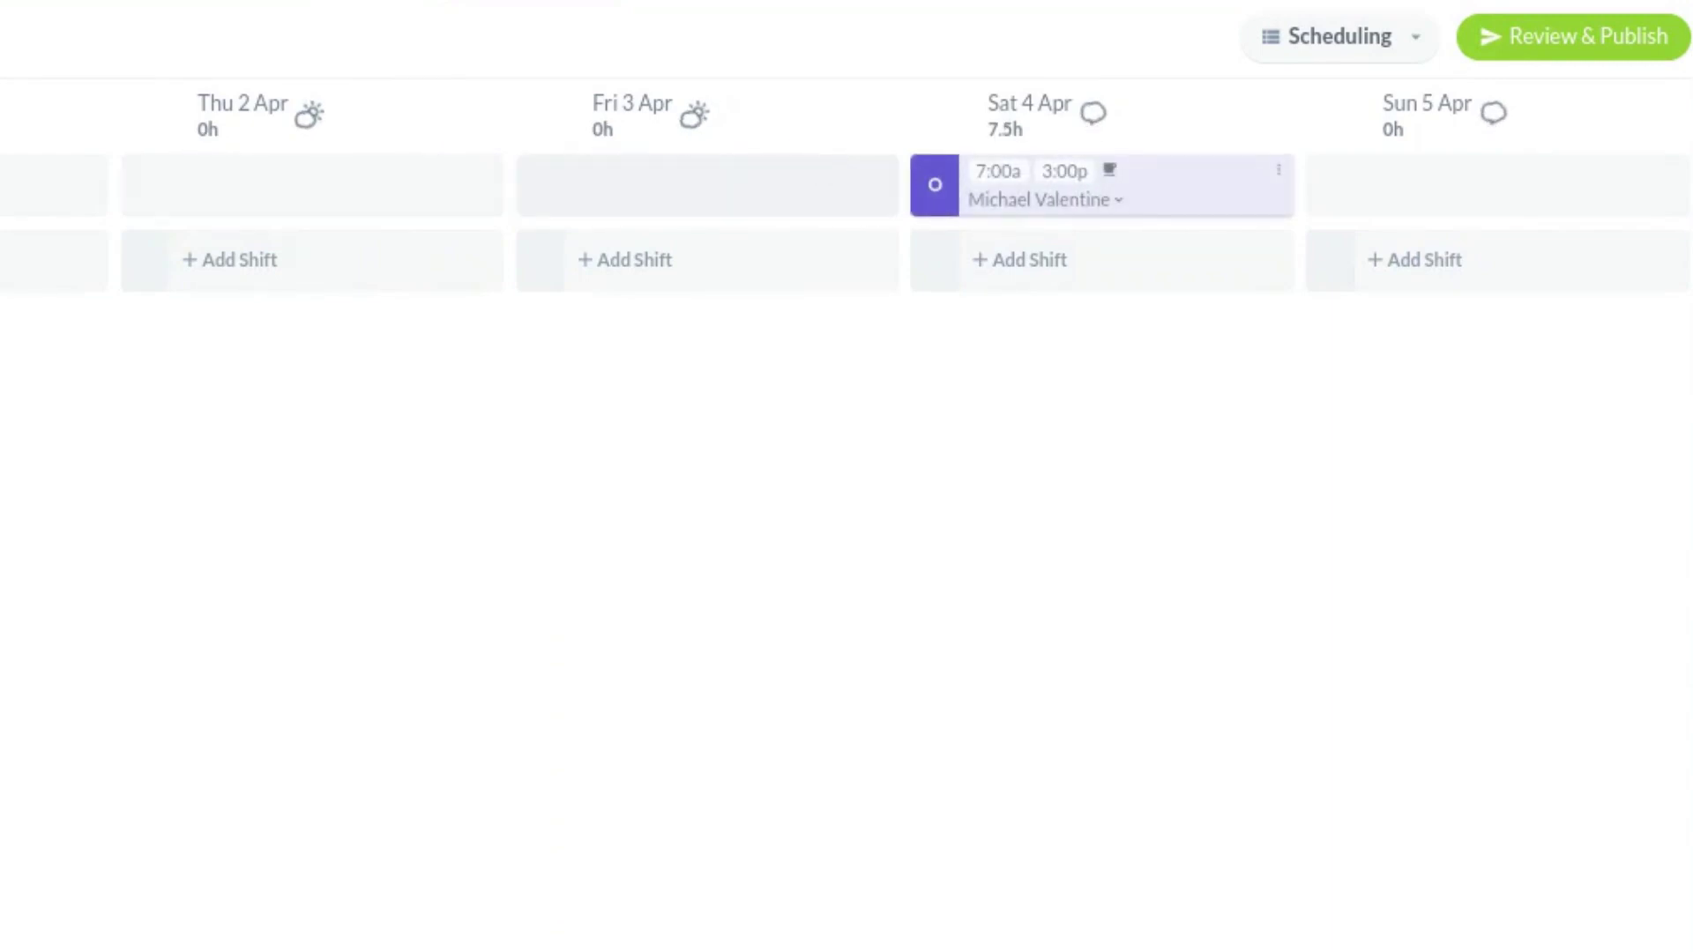
# - Copy the 7:00a–3:00p Office shift onto Sunday 5 Apr
pyautogui.click(1500, 185)
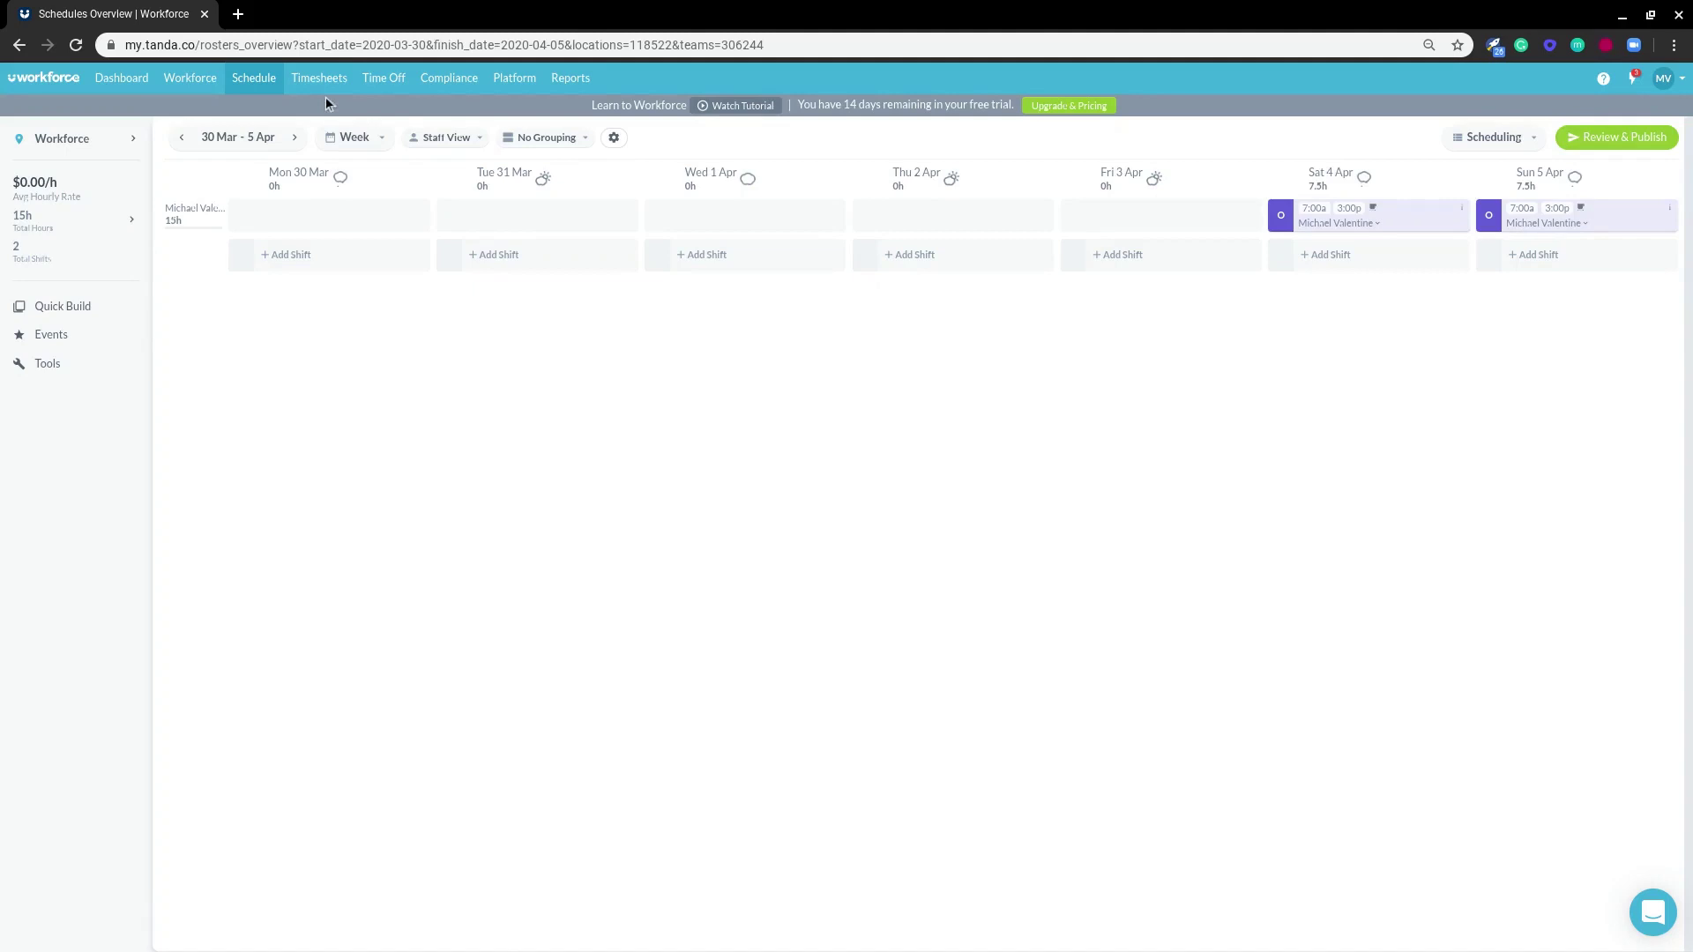
pyautogui.moveTo(326, 94)
# - Open Compliance HQ to view its earnings rules, allowances, tags and time off types
pyautogui.click(447, 81)
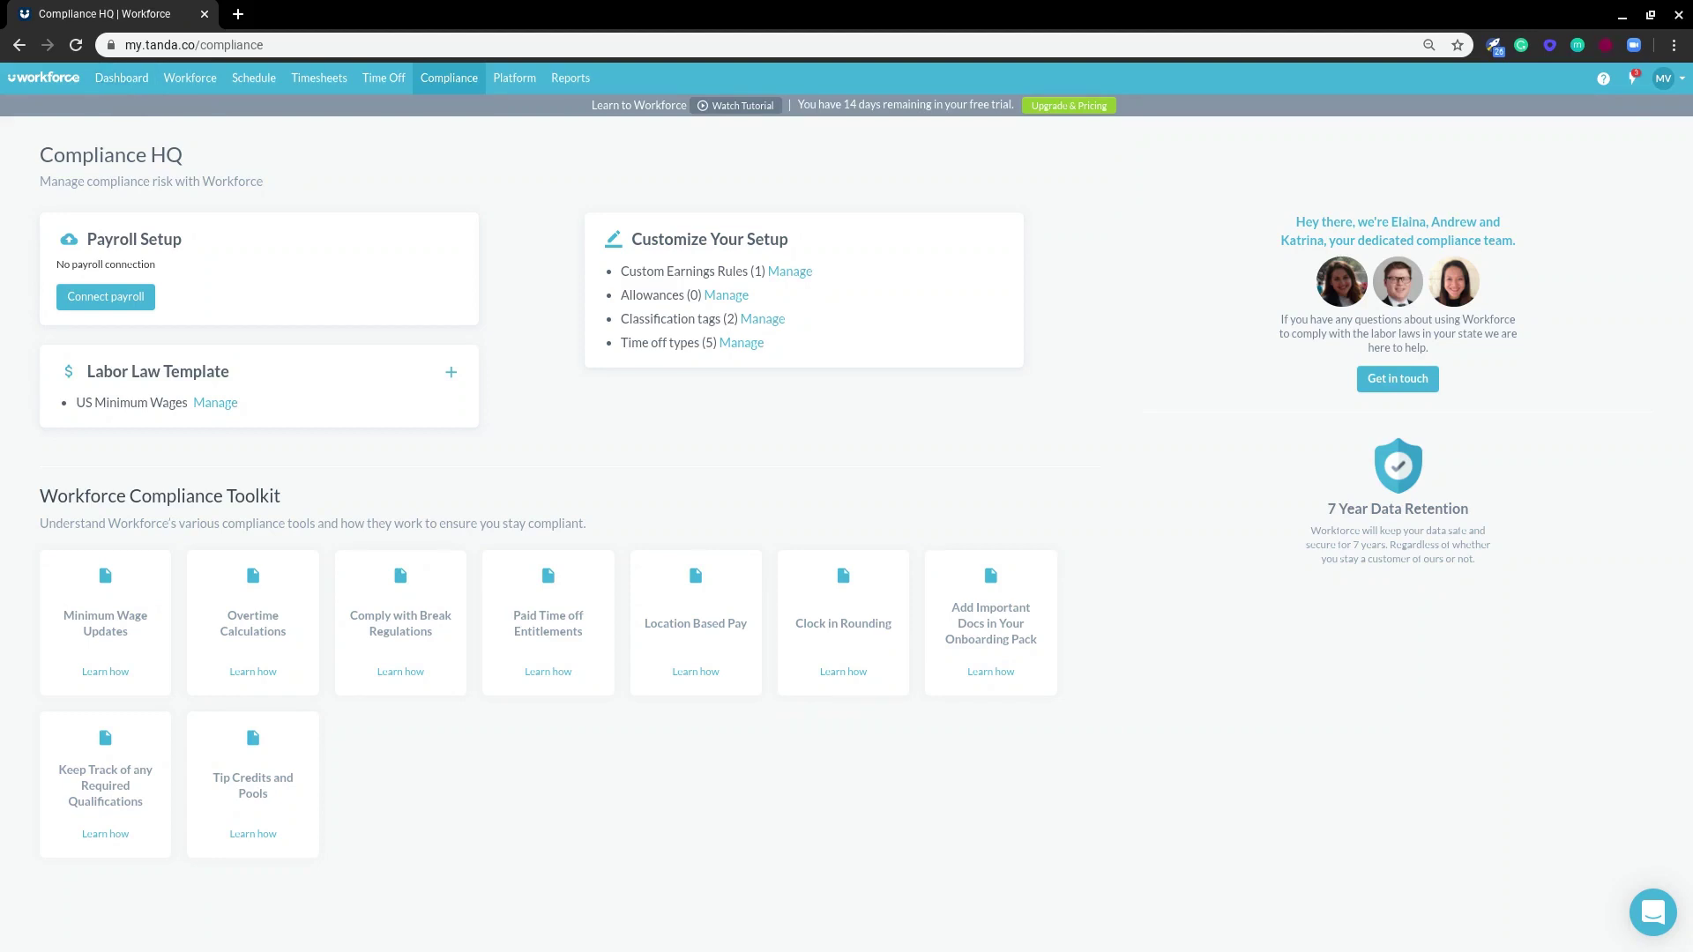
# - Return to the dashboard and bring up the question-mark Need help? panel
pyautogui.click(121, 78)
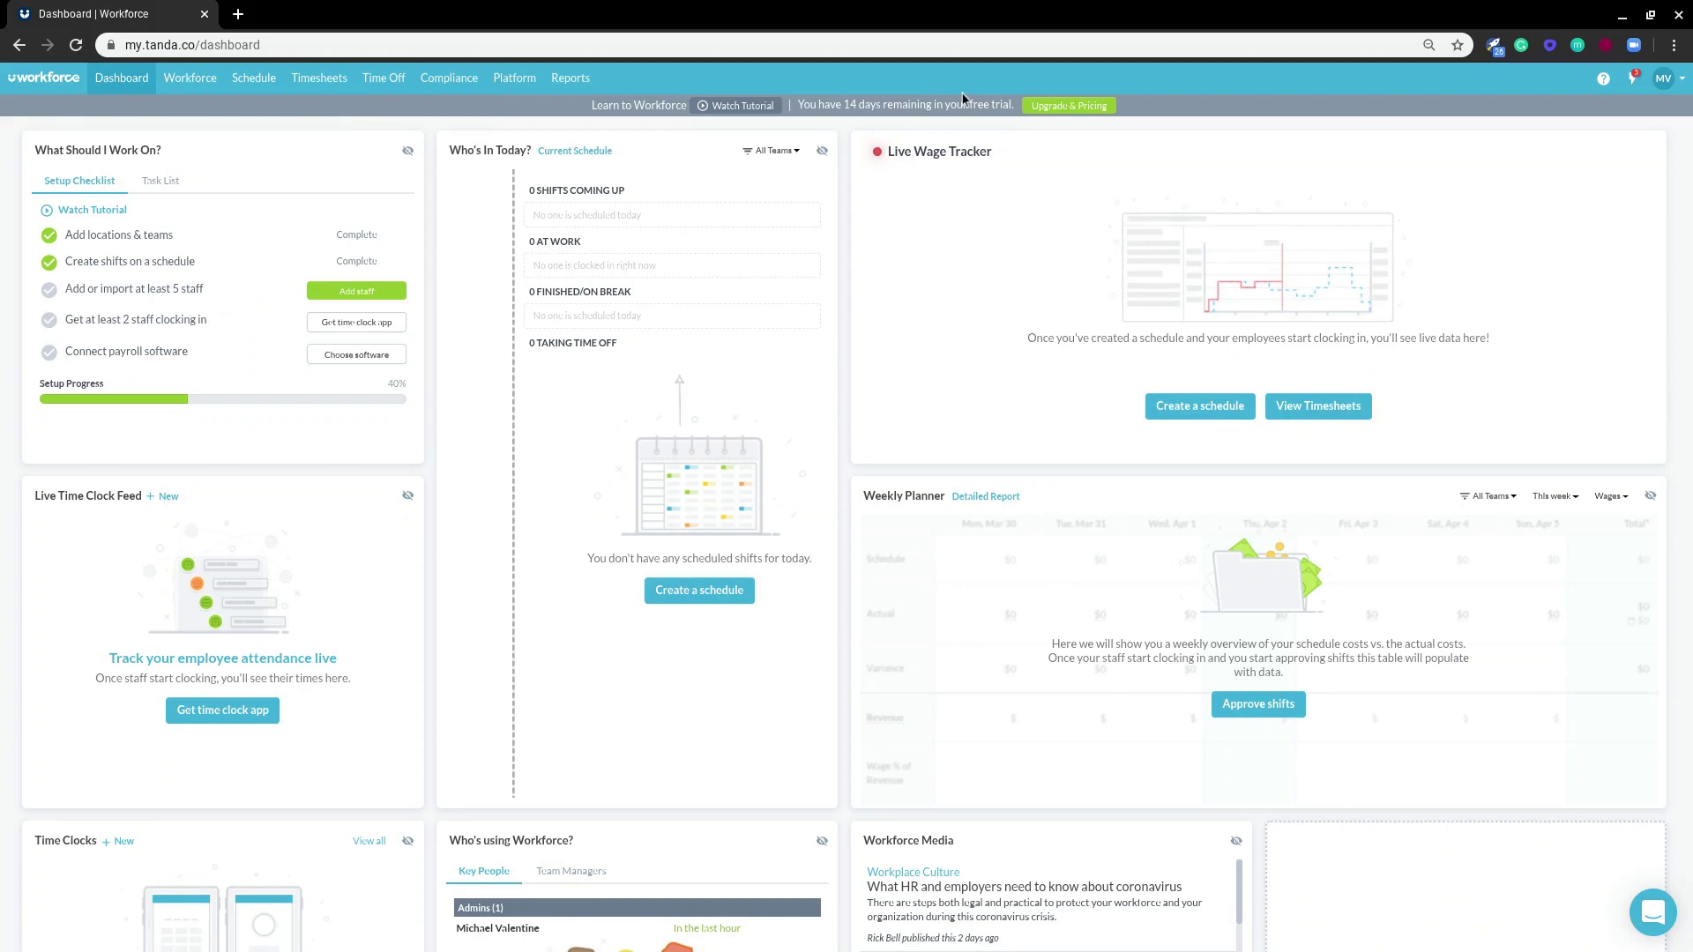
pyautogui.moveTo(1605, 87)
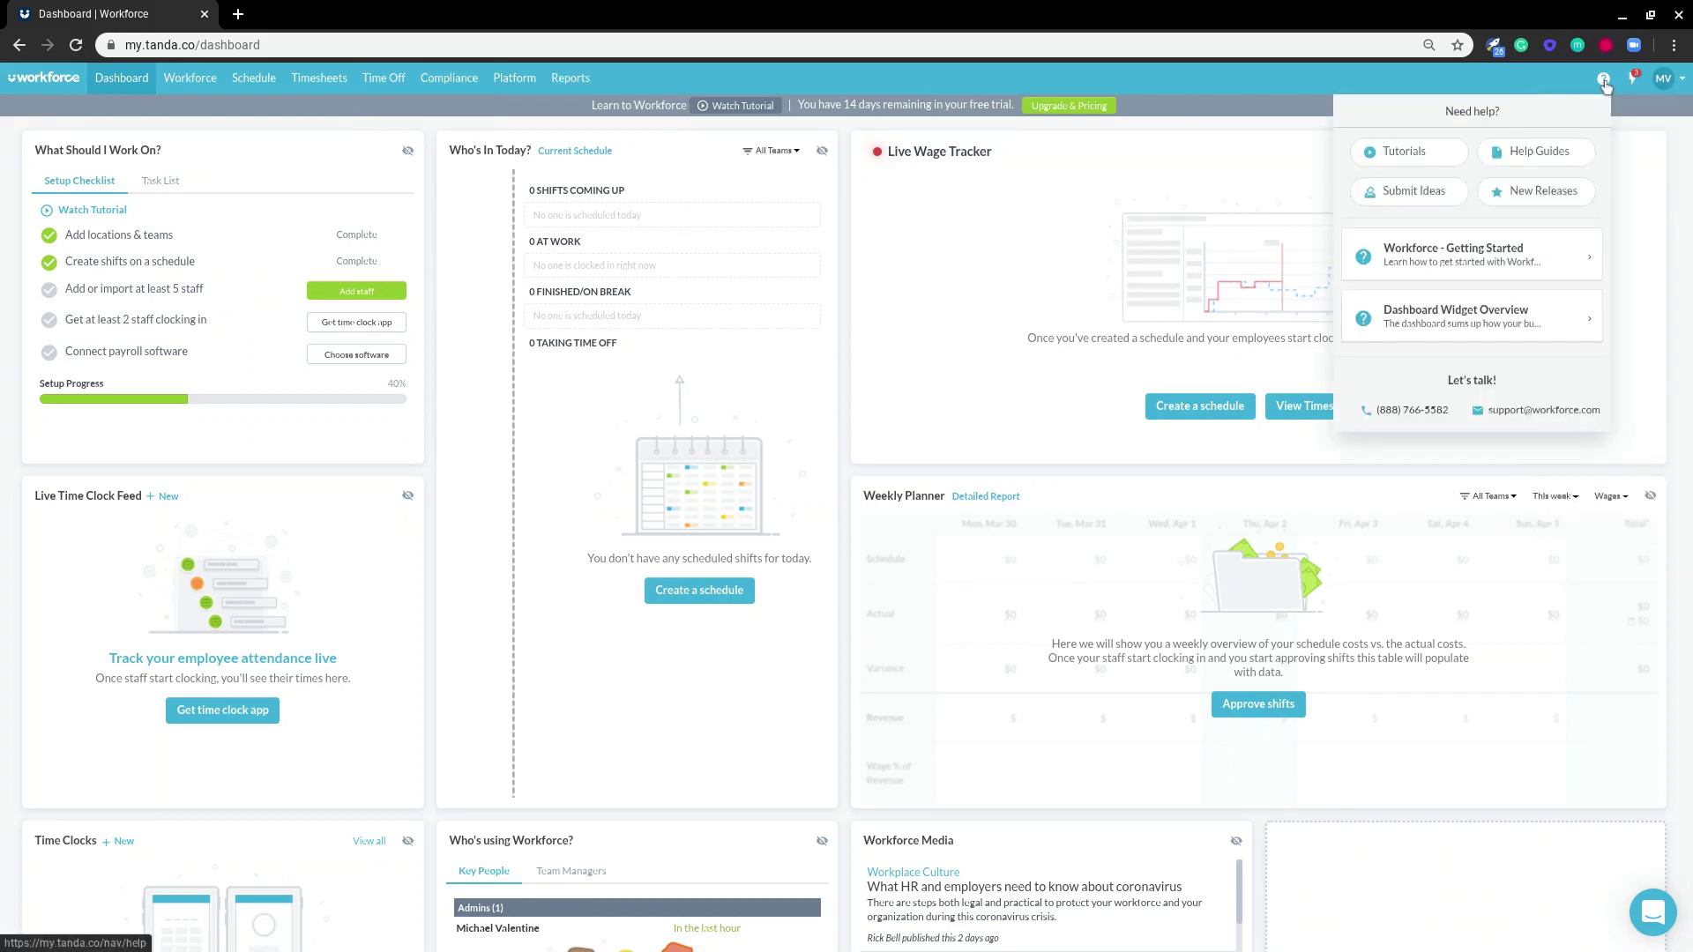